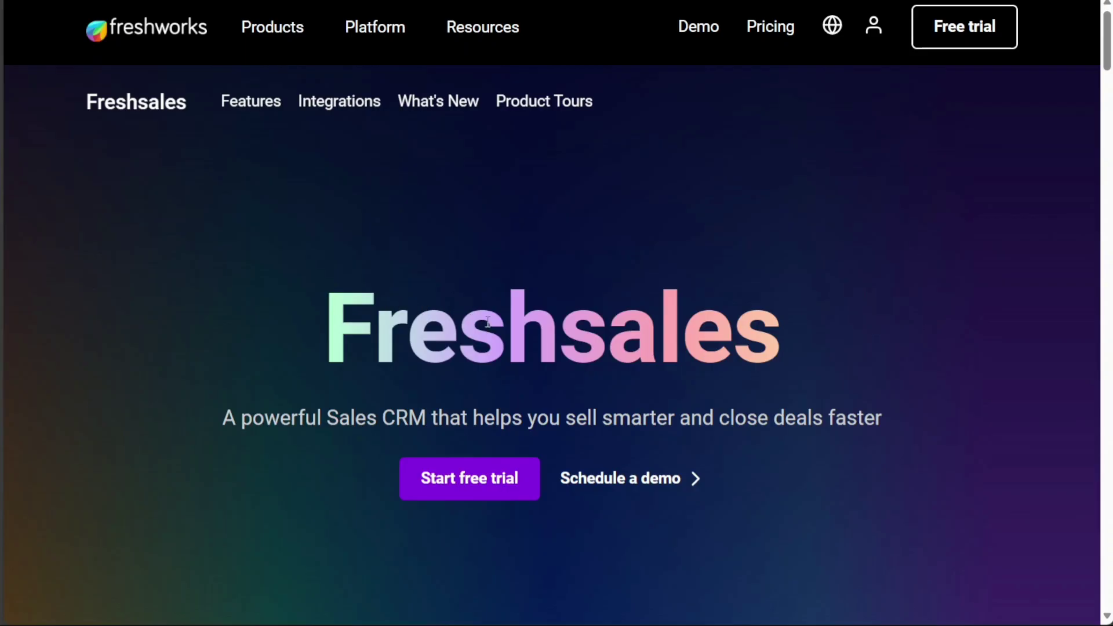
Tour the Activities and Sales Dashboards and the contacts list, then return to Dashboards
double_click(561, 330)
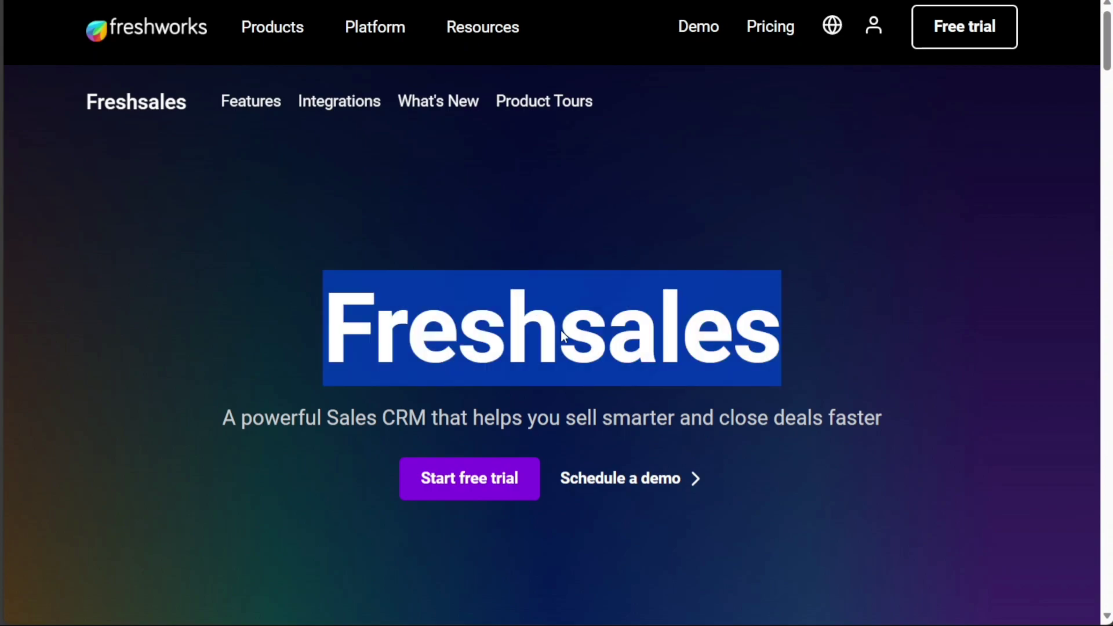
click(778, 203)
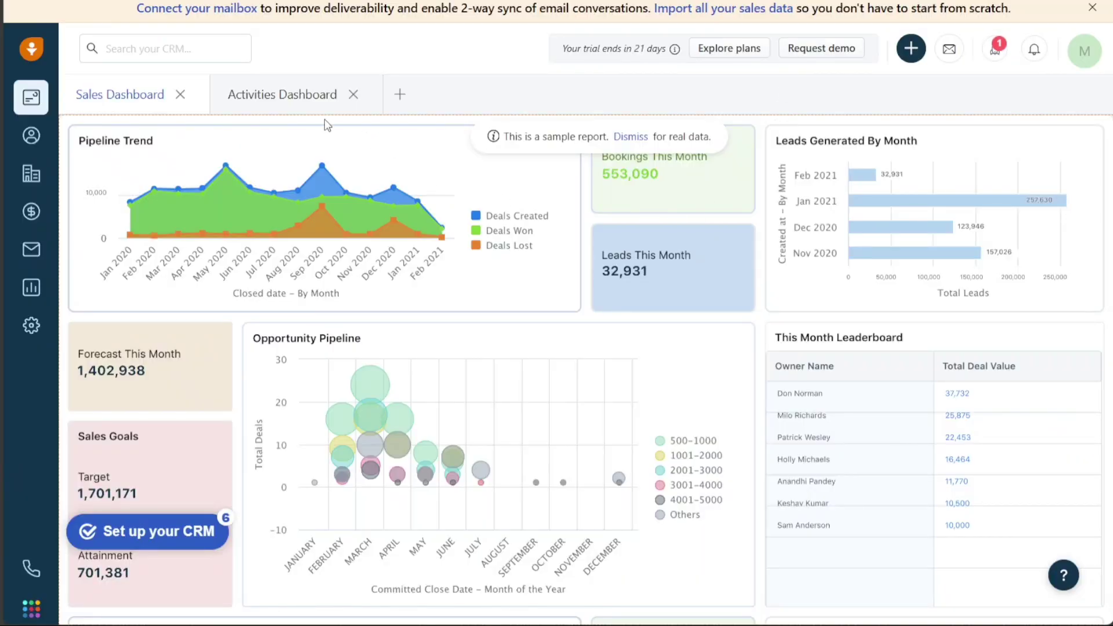
click(301, 100)
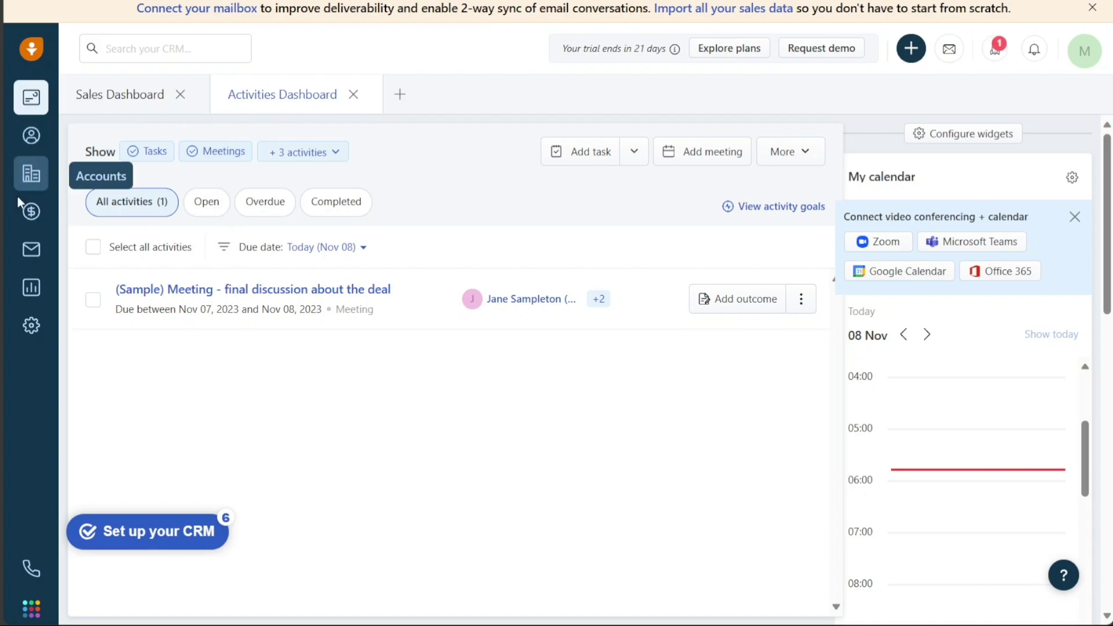
click(119, 106)
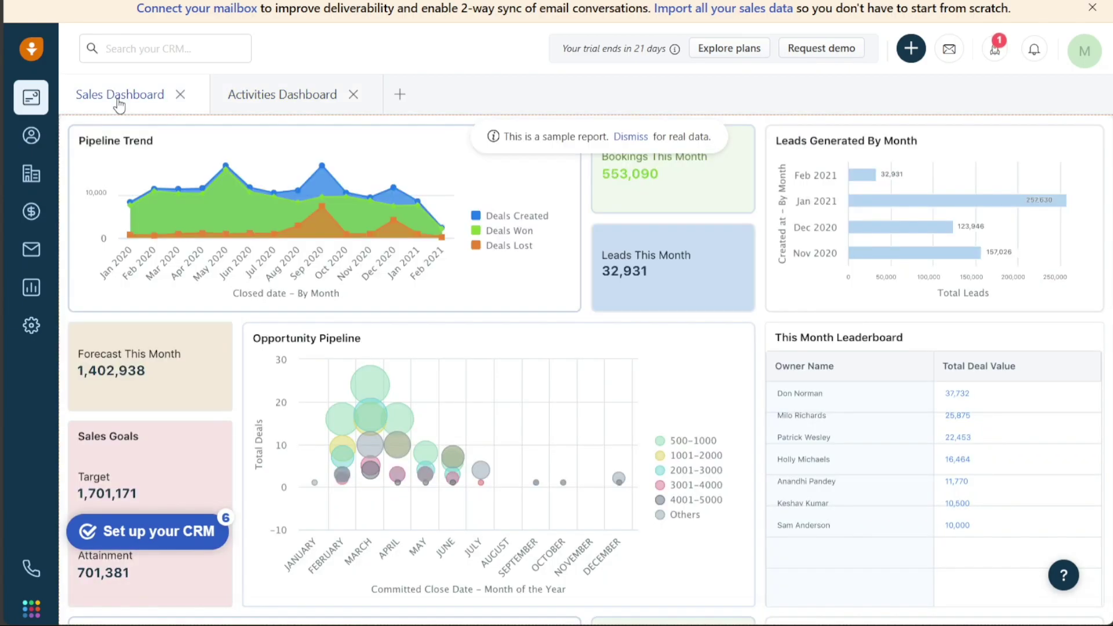
click(42, 144)
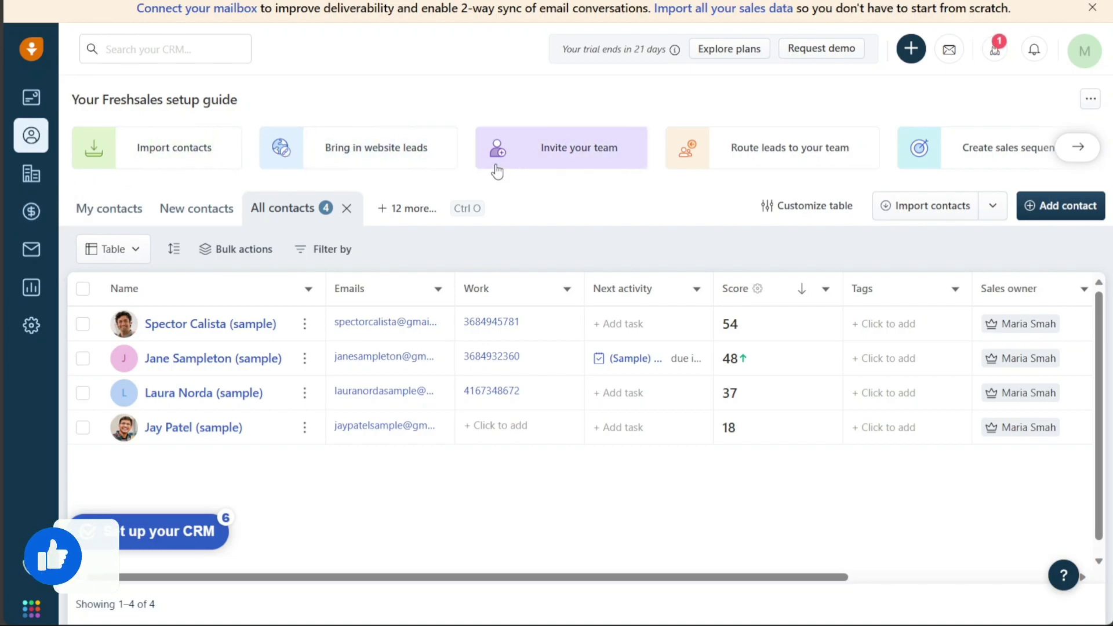
click(36, 106)
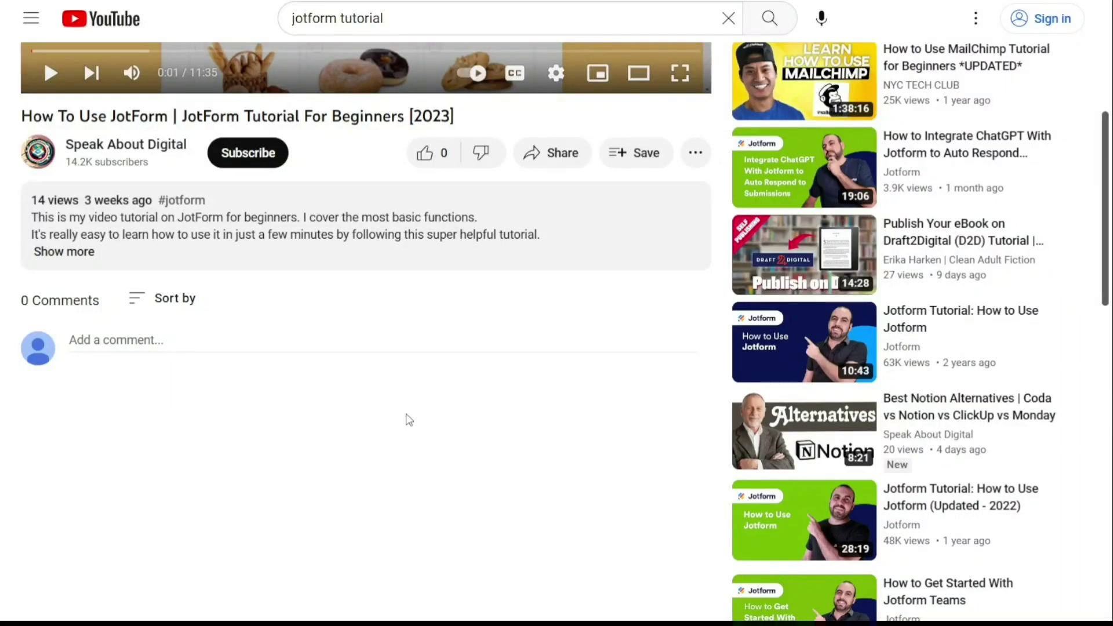
Use Show more under the JotForm tutorial to reveal its date and sign-up link
click(76, 252)
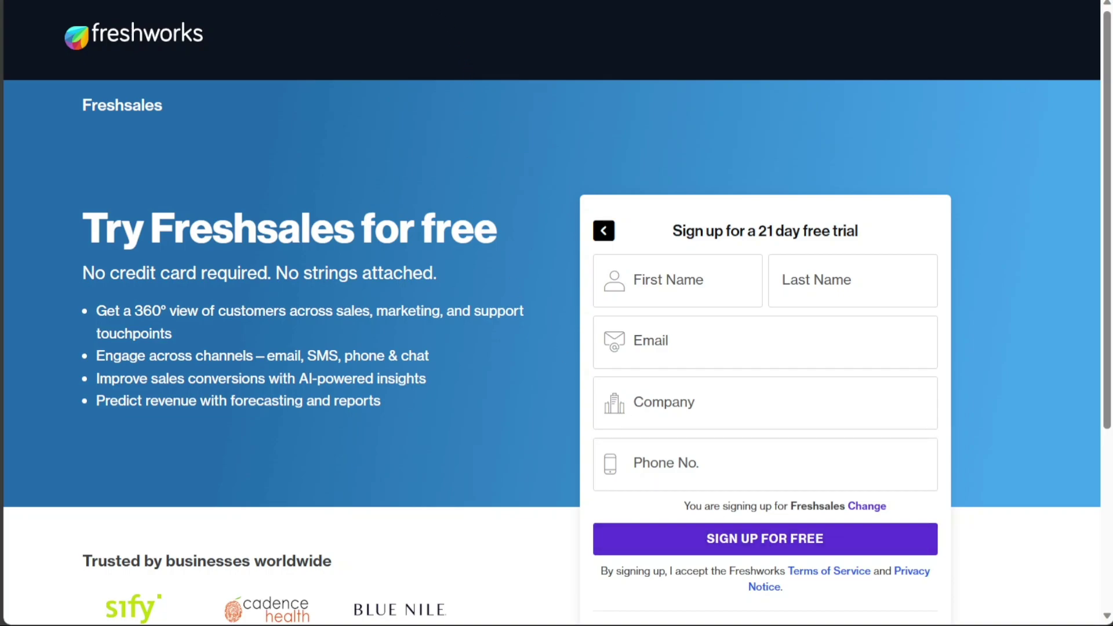
Go back from the sign-up form, then use 'Activate account' in the email and scroll the form
key(alt+Left)
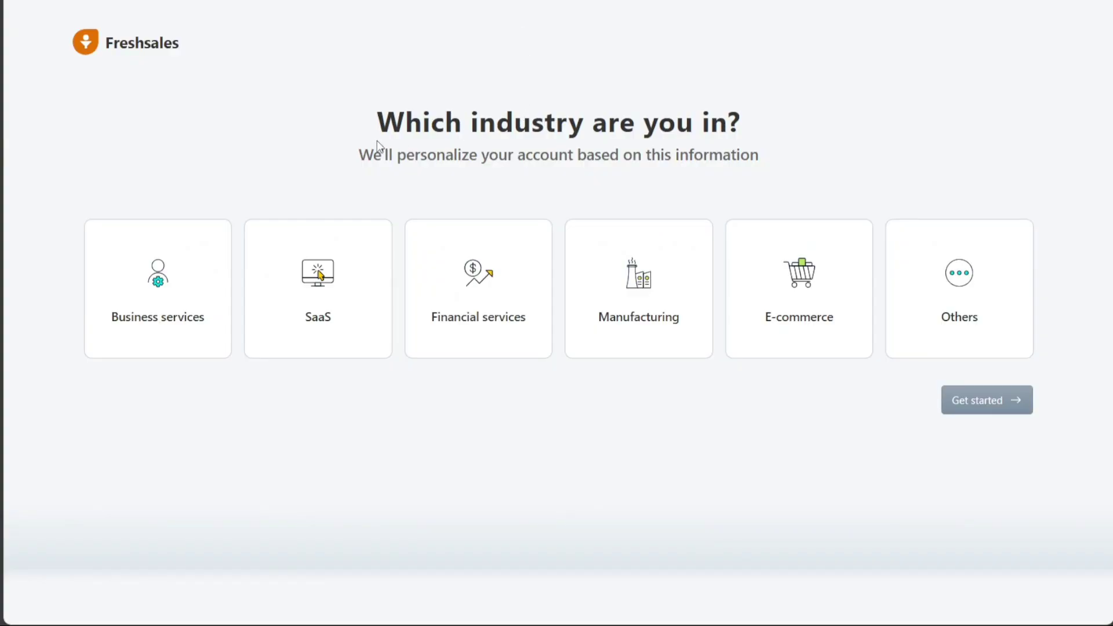
drag(378, 133, 745, 135)
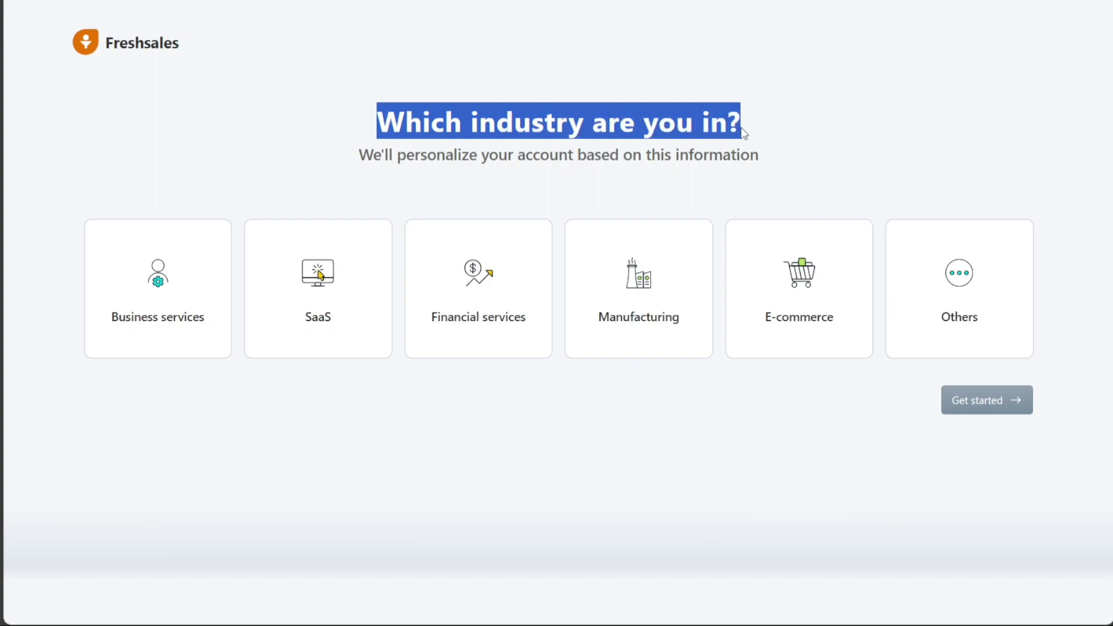
click(701, 173)
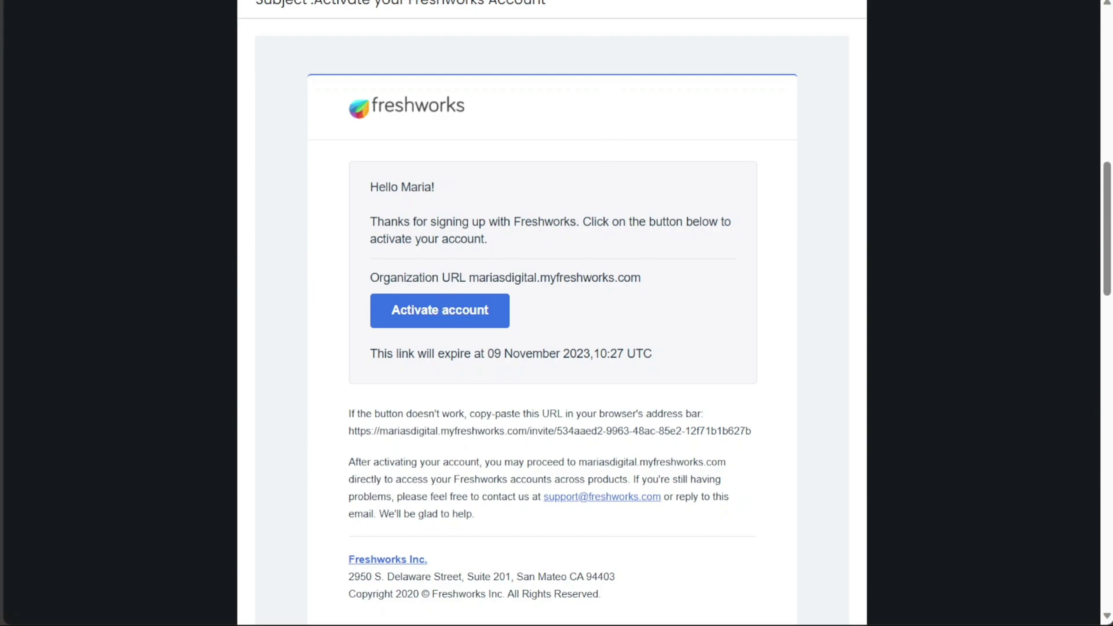
click(440, 310)
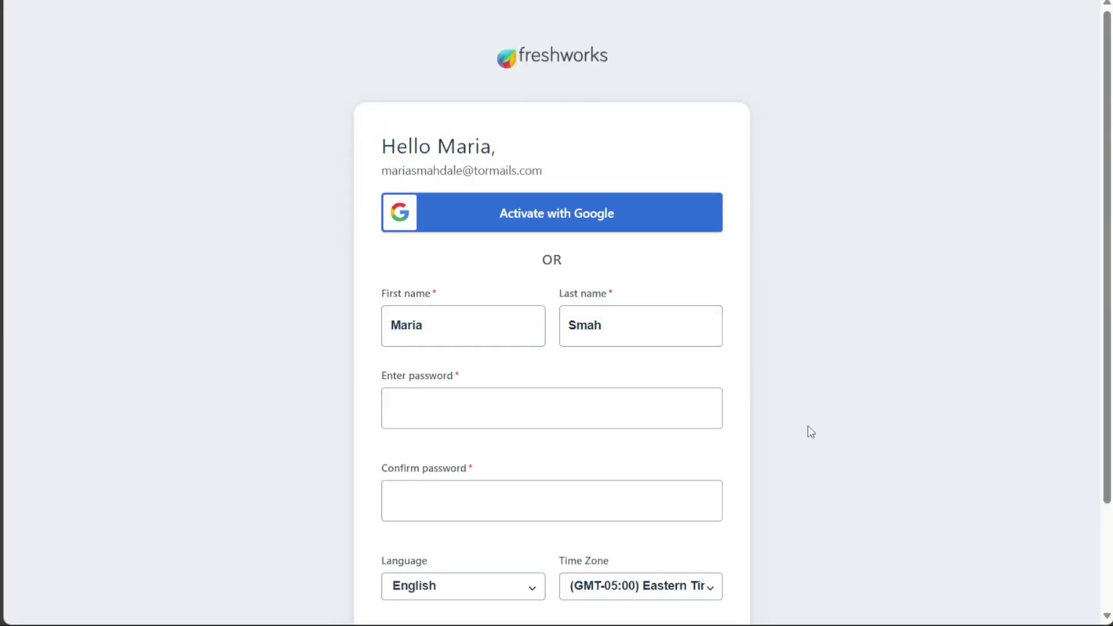
scroll(808, 427, down, 3)
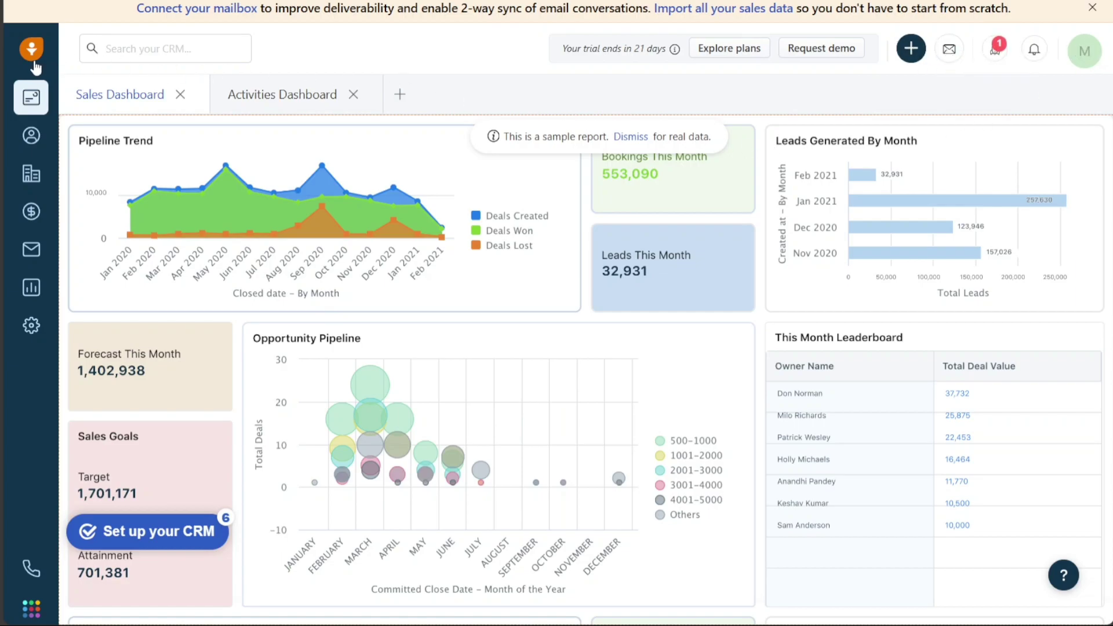
Move through Contacts, Dashboards and Contacts again to the Accounts list with four sample companies
click(30, 134)
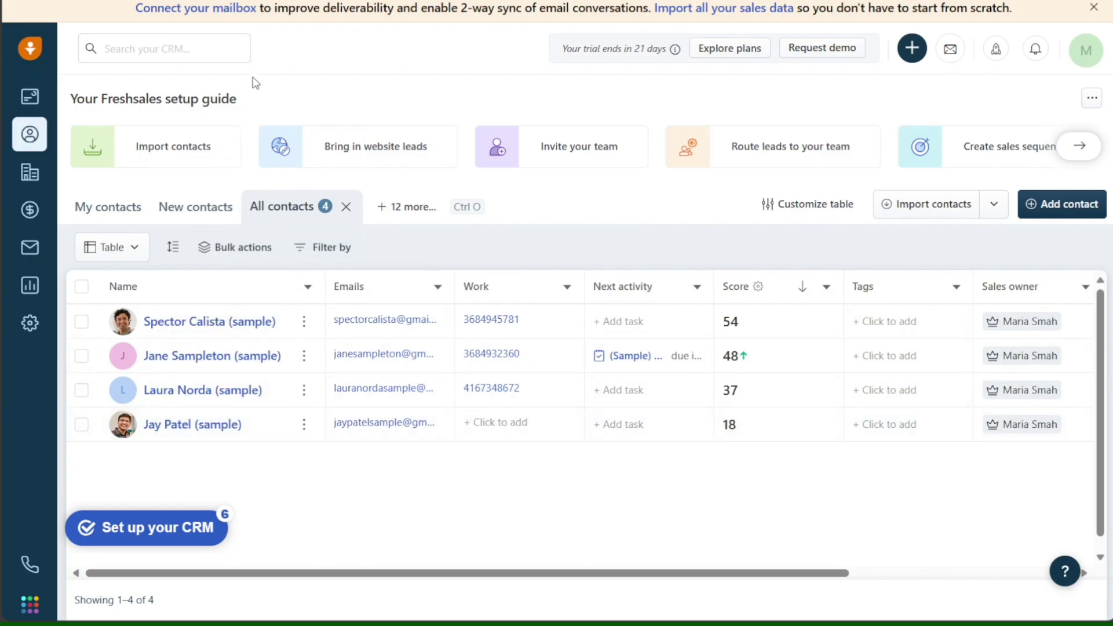
click(30, 97)
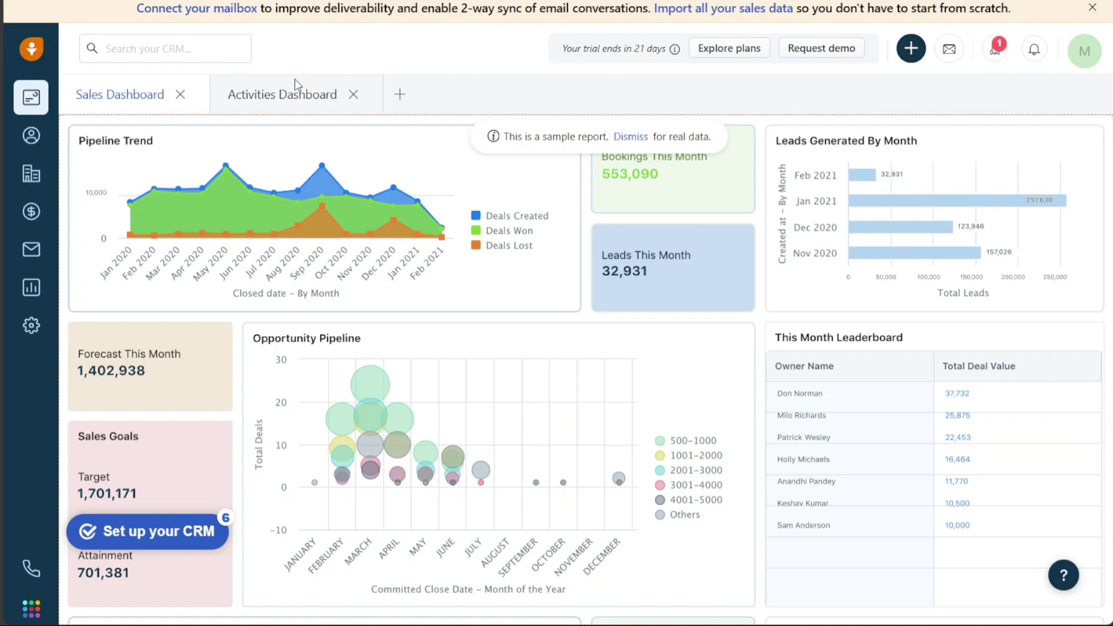
click(32, 138)
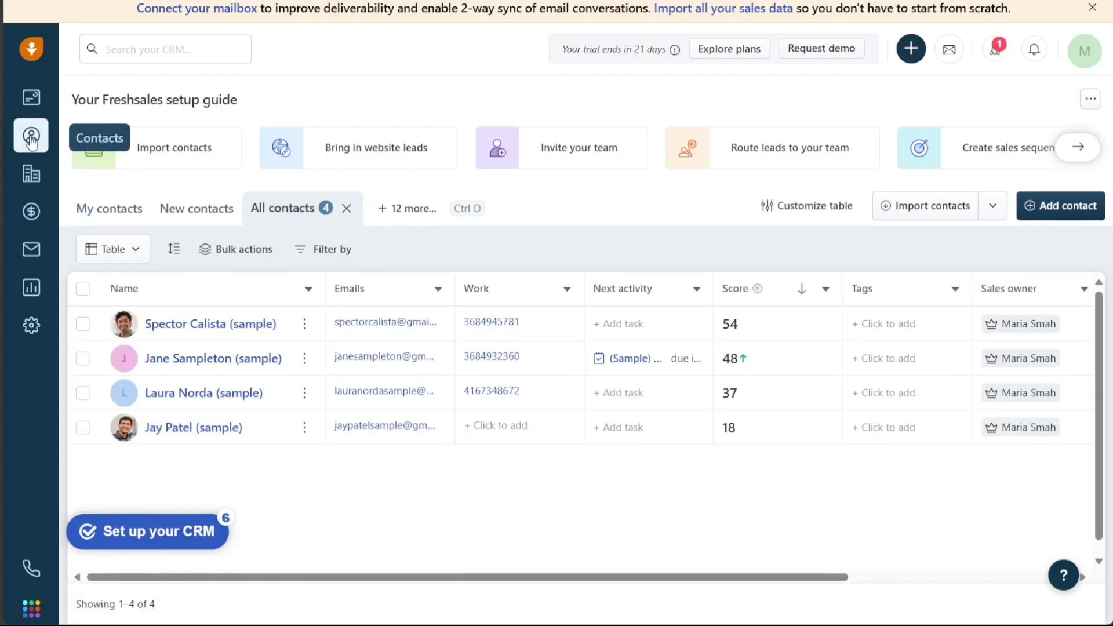
click(27, 180)
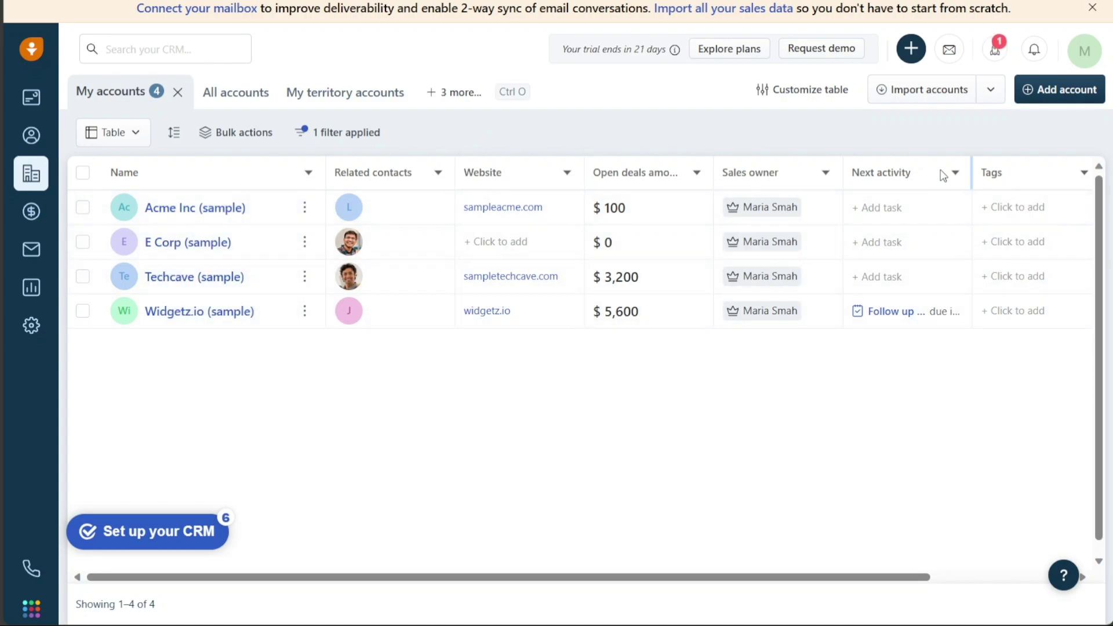
View the Deals pipeline, then the Conversations area offering Gmail, Outlook, Zoho or Others inboxes
click(32, 212)
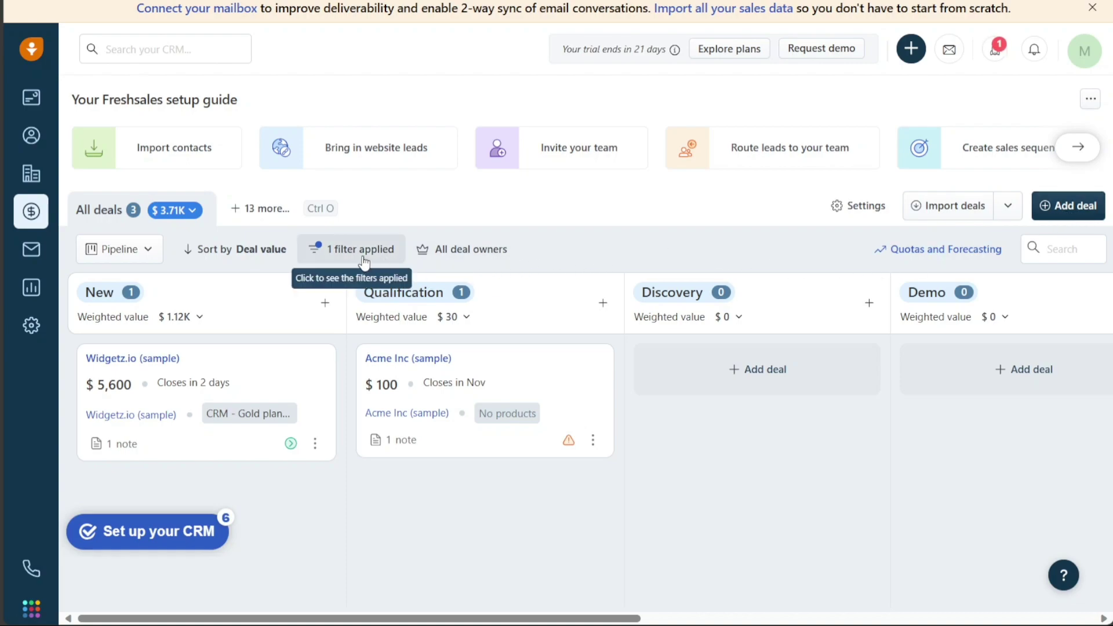
click(36, 255)
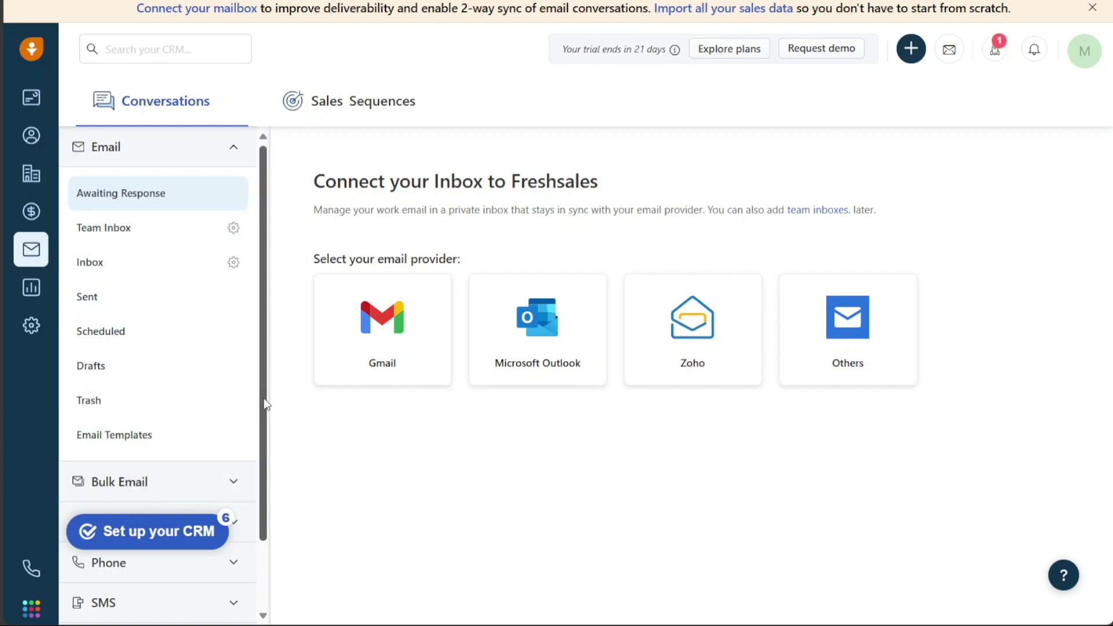
Scroll the Conversations sidebar to review the Email Tracking, Phone and Chat channels
scroll(259, 447, down, 1)
scroll(258, 463, down, 1)
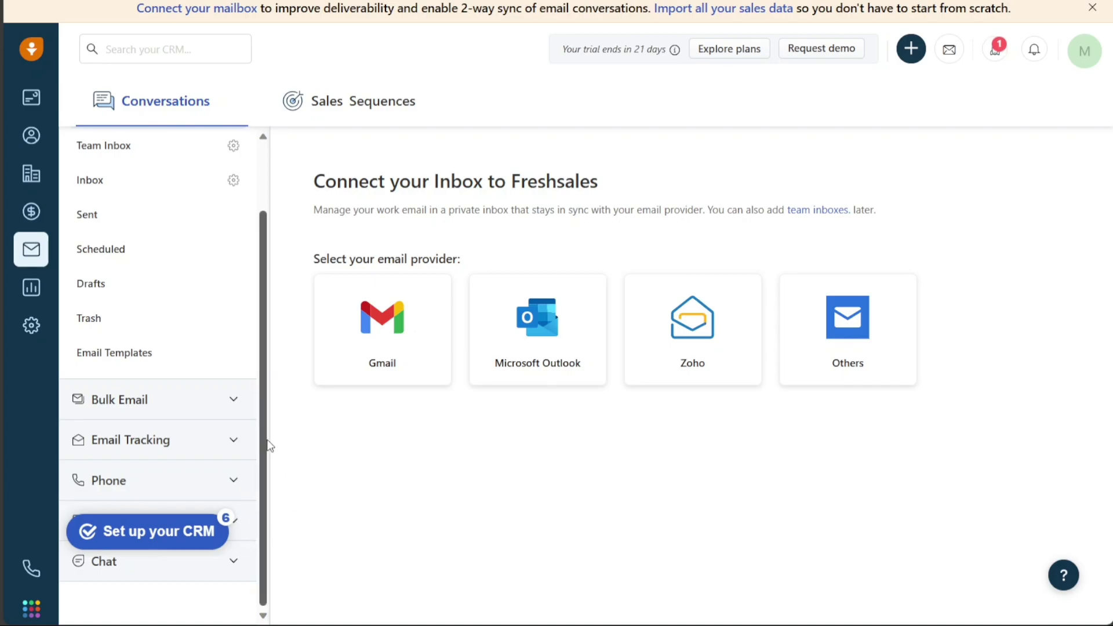
scroll(269, 429, up, 2)
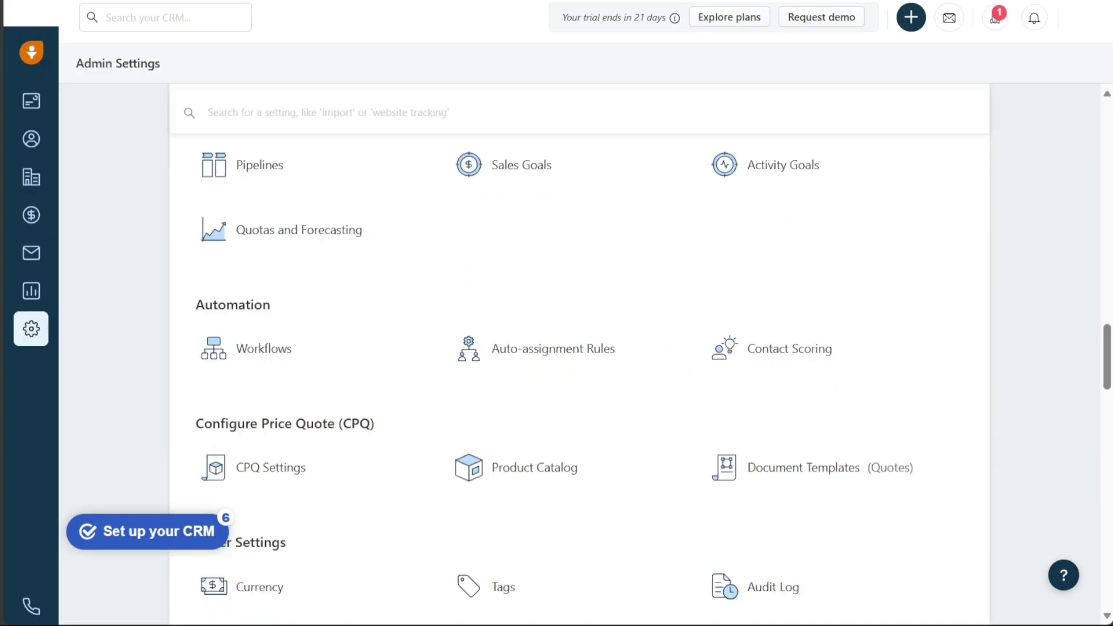
double_click(249, 306)
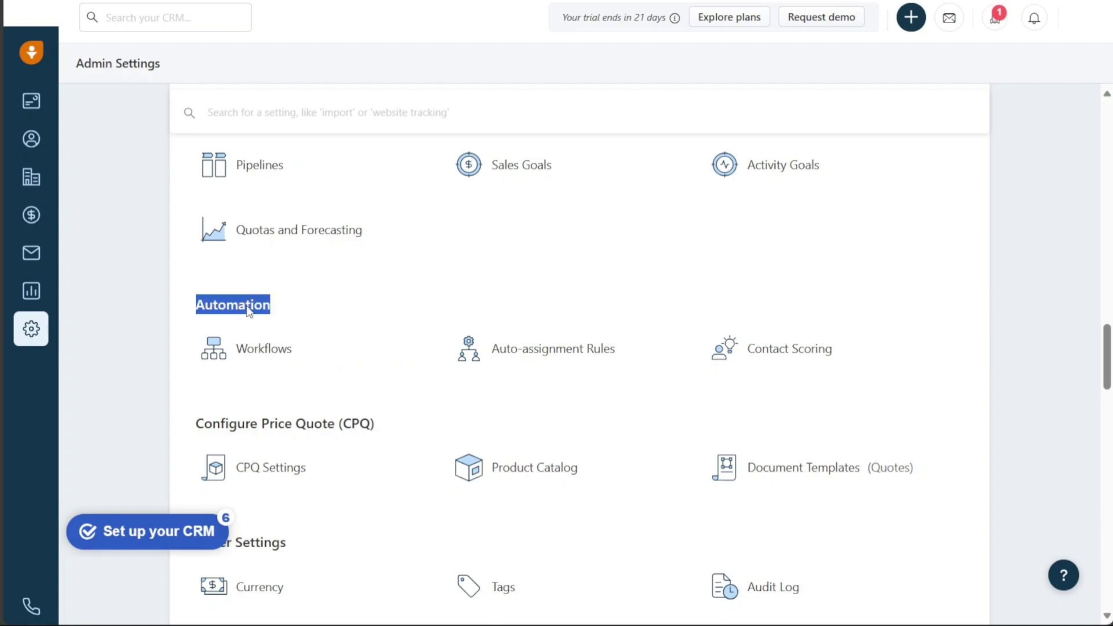
click(145, 340)
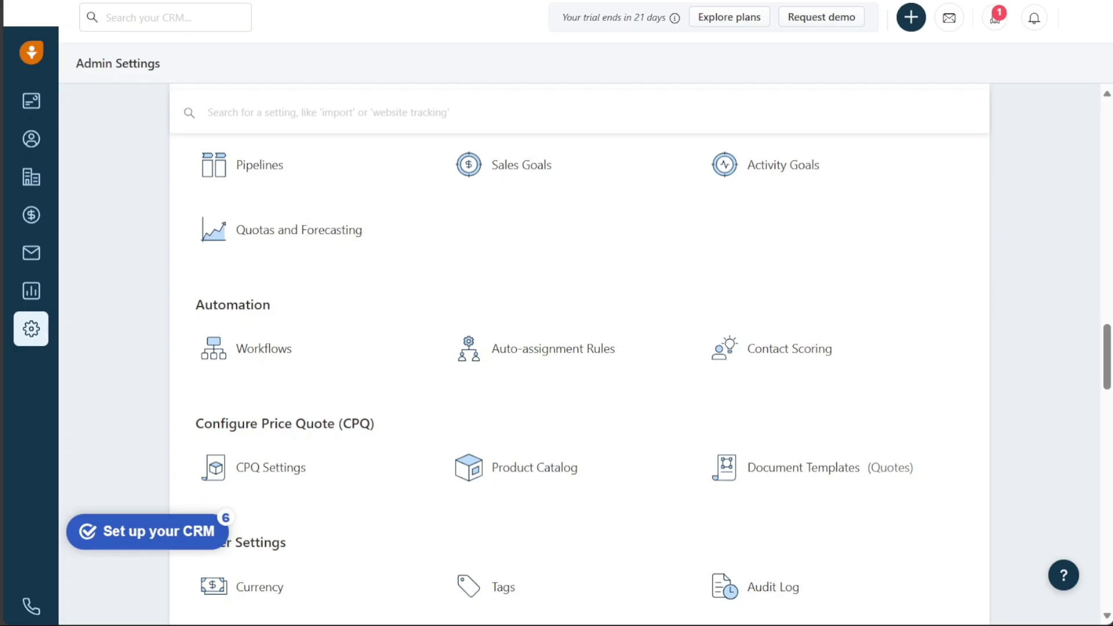
click(31, 252)
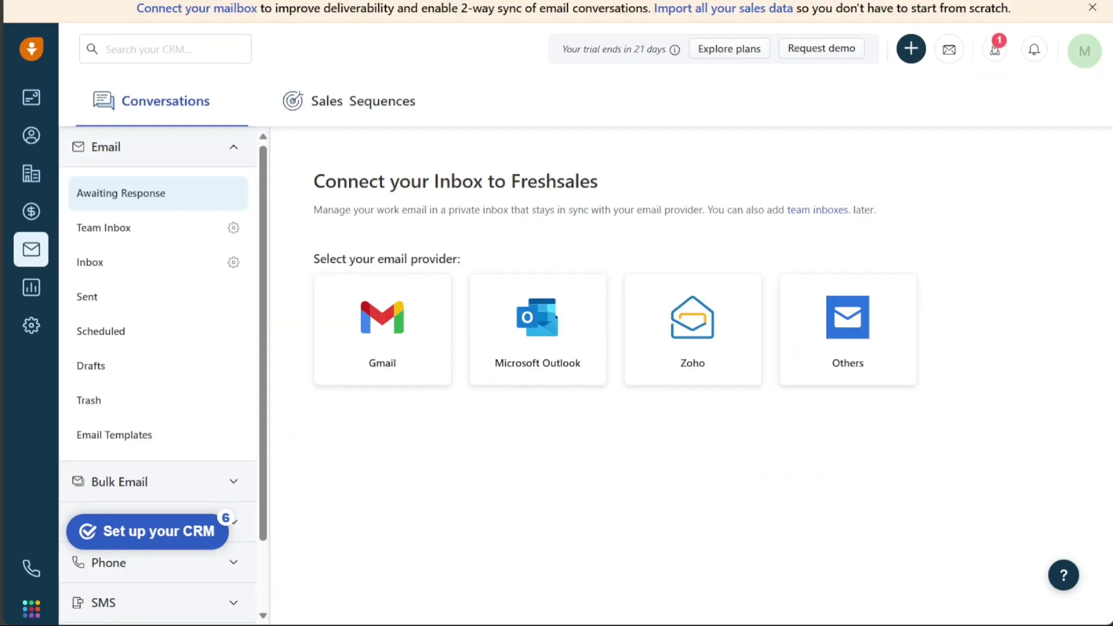
click(30, 336)
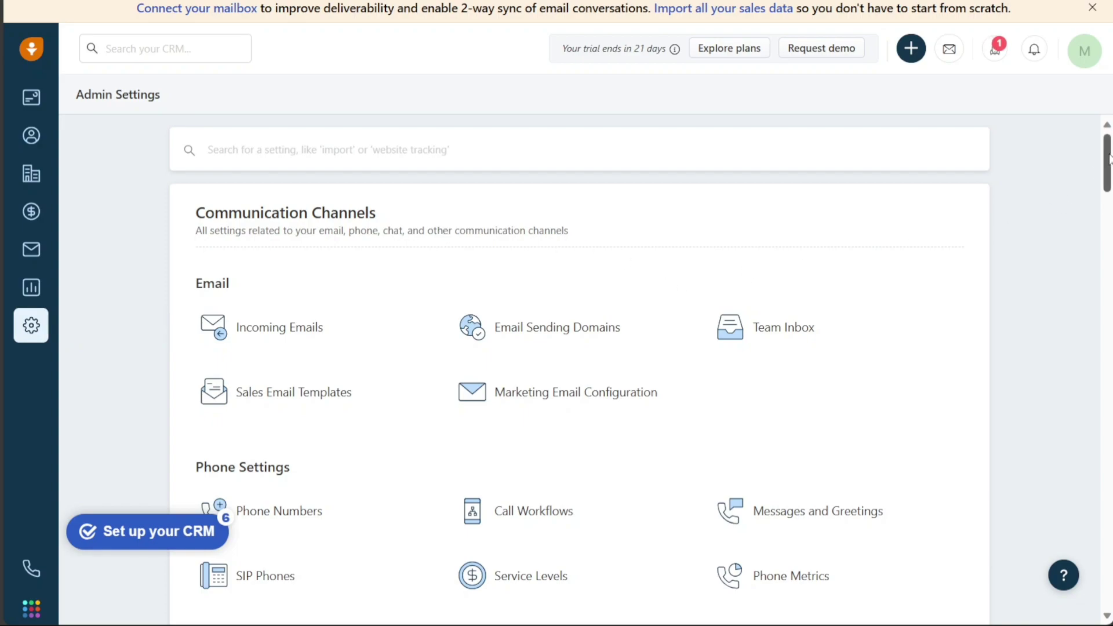
Scroll down Admin Settings and bring up the Freshcaller phone welcome
drag(1108, 156, 1061, 114)
drag(1108, 164, 1108, 479)
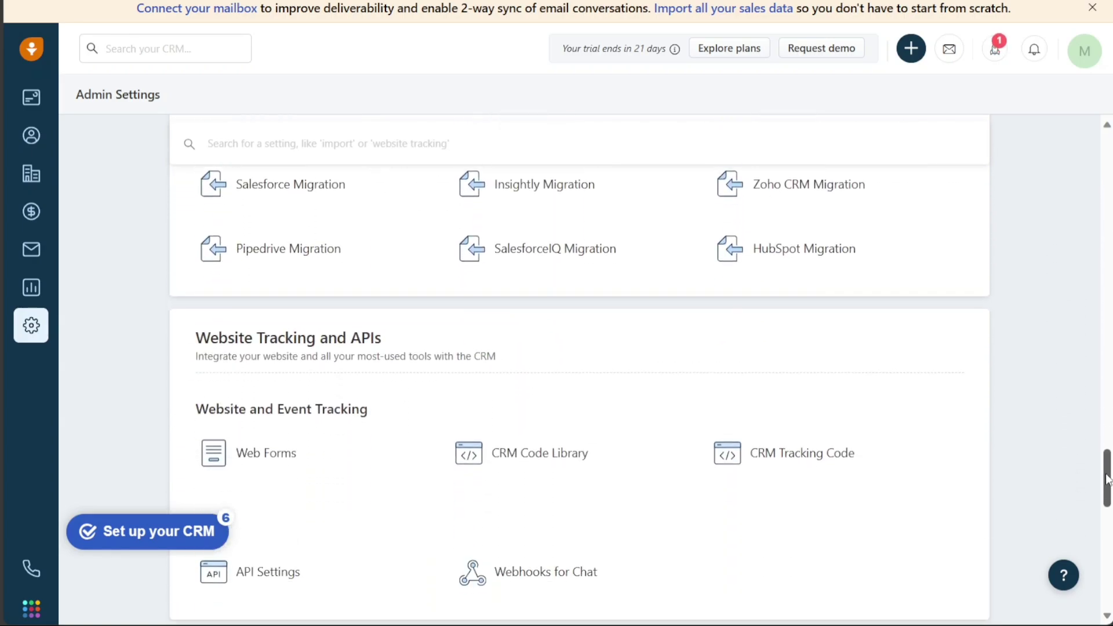
click(17, 559)
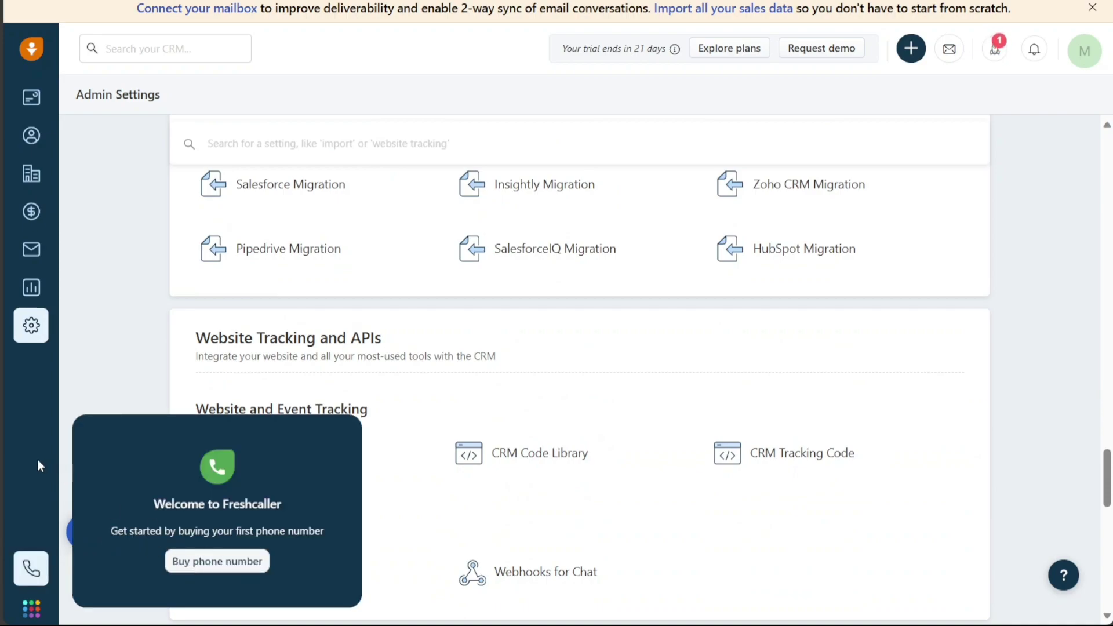
Glance at the Freshworks organisation account panel, close it, and return to the Sales Dashboard
click(32, 617)
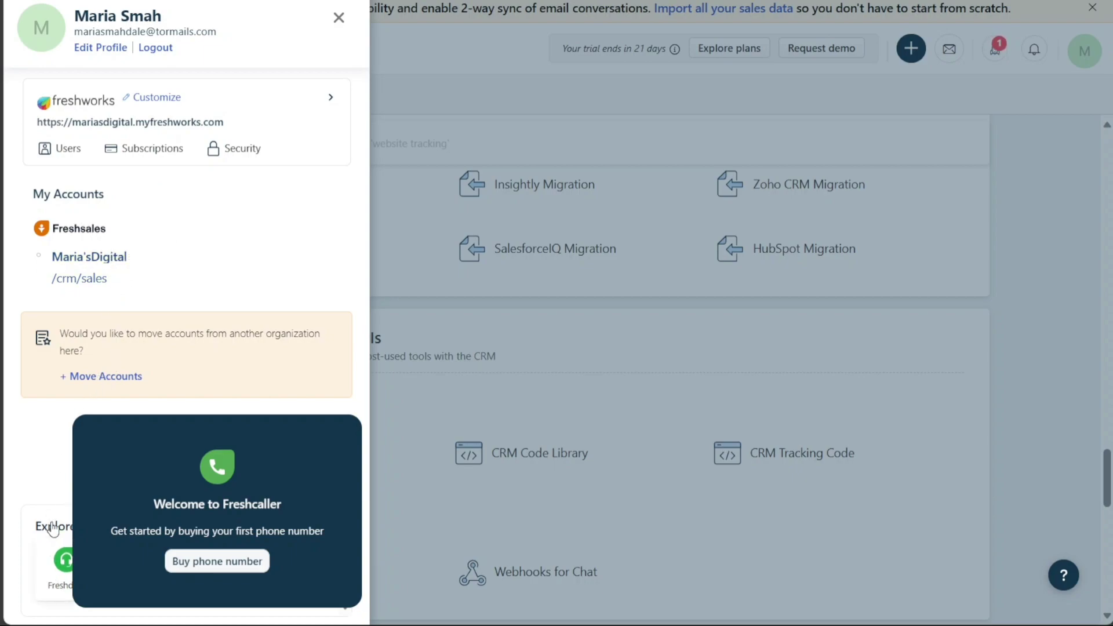
click(338, 18)
click(33, 97)
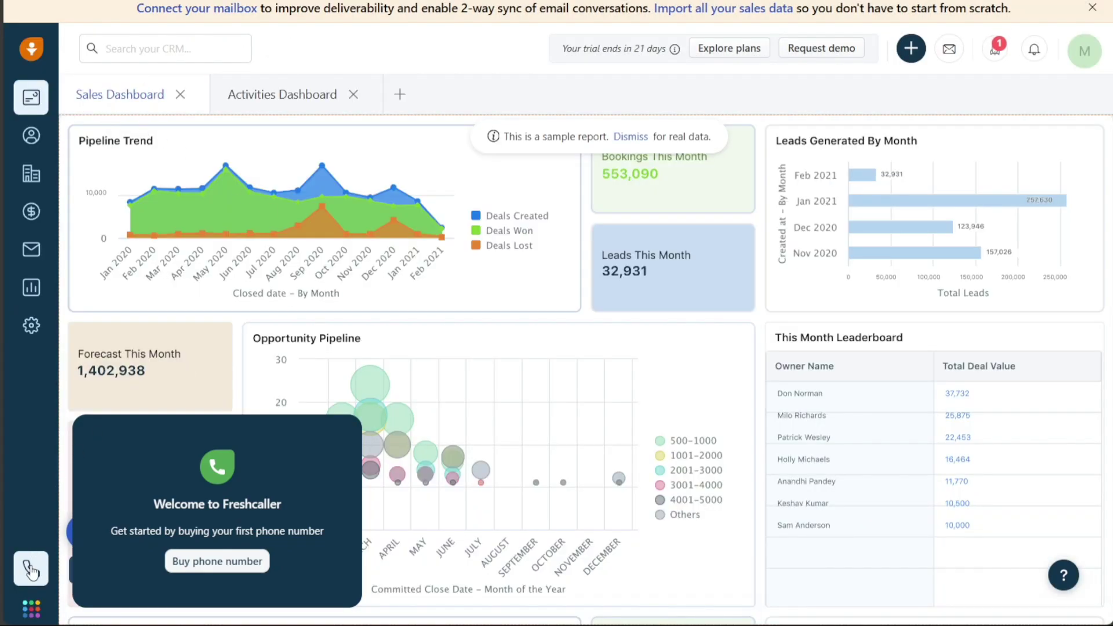
Open the header + menu listing new records, sales activities and email options
click(910, 51)
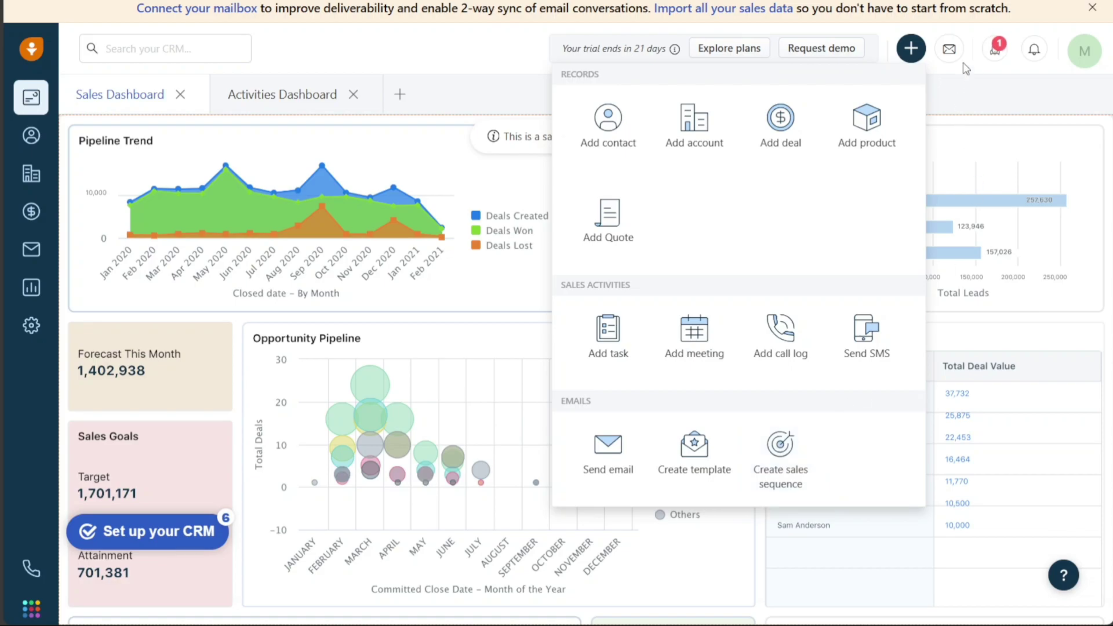
Preview the New Mail composer and the What's new feed, closing each without changes
click(951, 51)
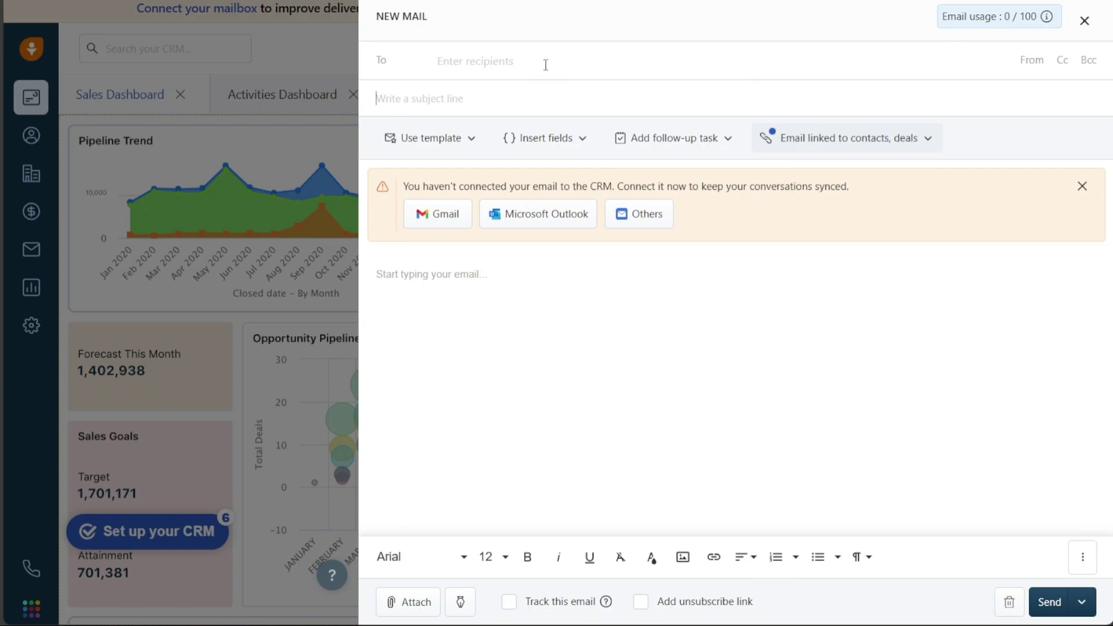
click(1084, 21)
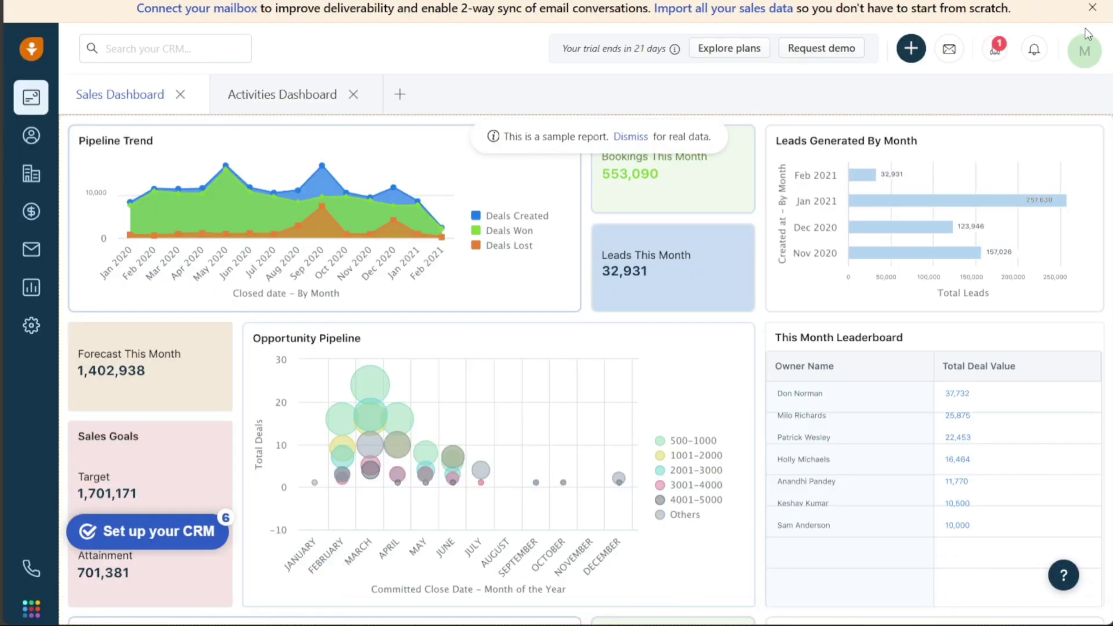
click(996, 50)
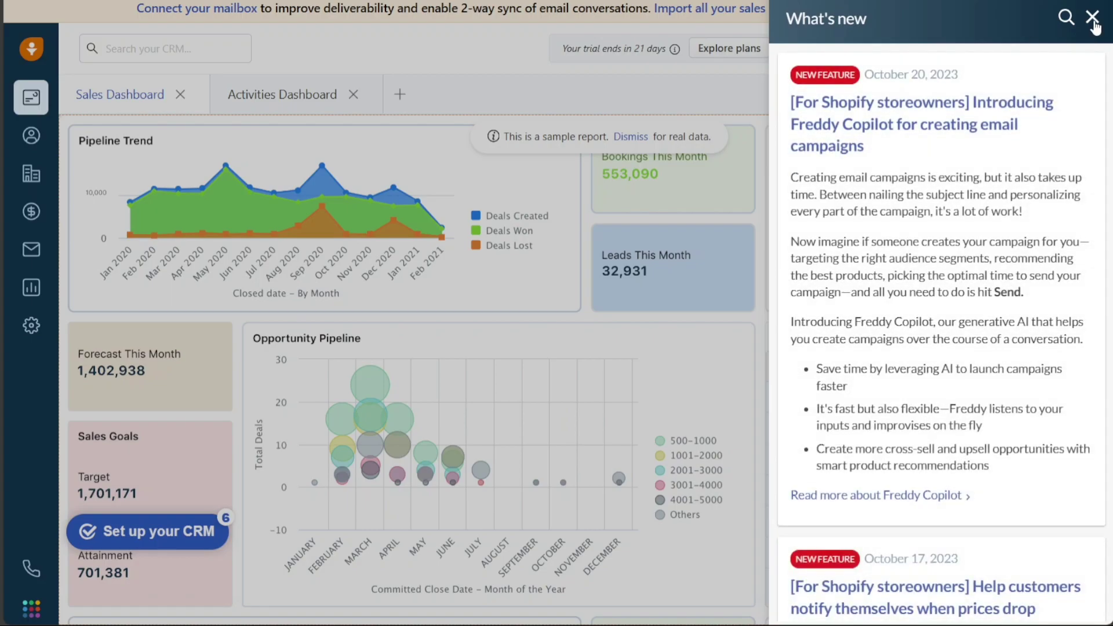
click(1092, 19)
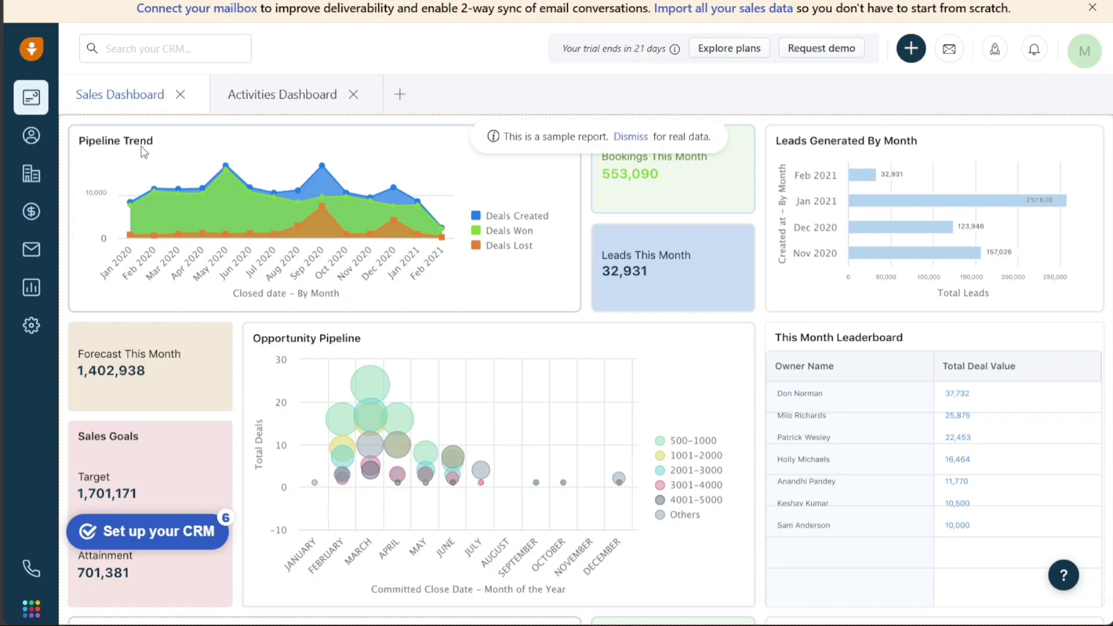
Go to Admin Settings > Users and Permissions > Users, showing one Account Admin
click(32, 326)
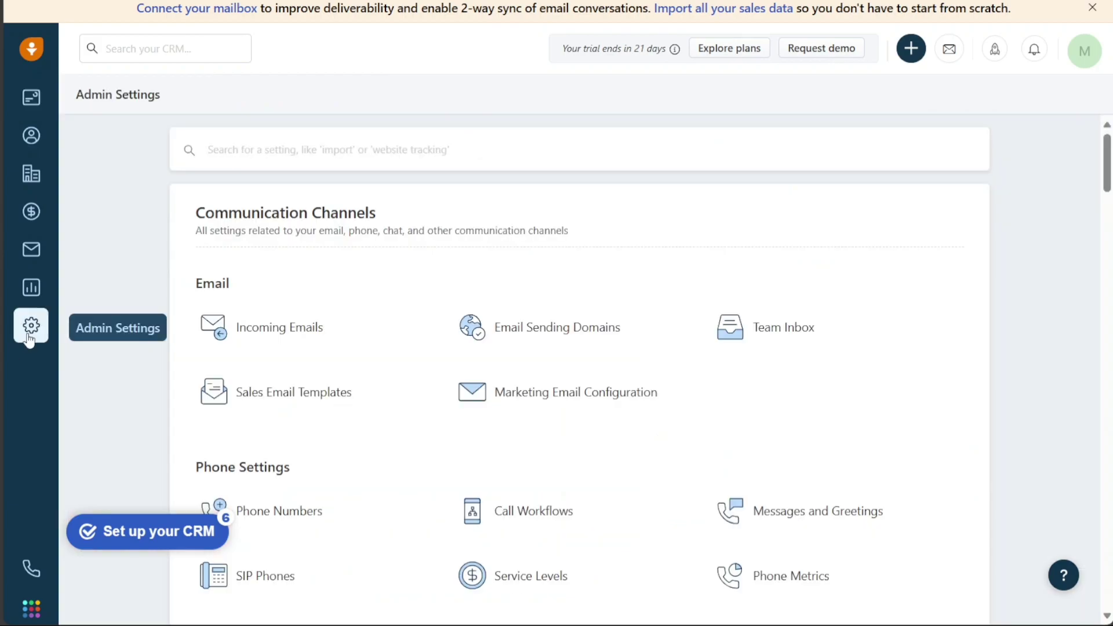
drag(1107, 155, 1100, 551)
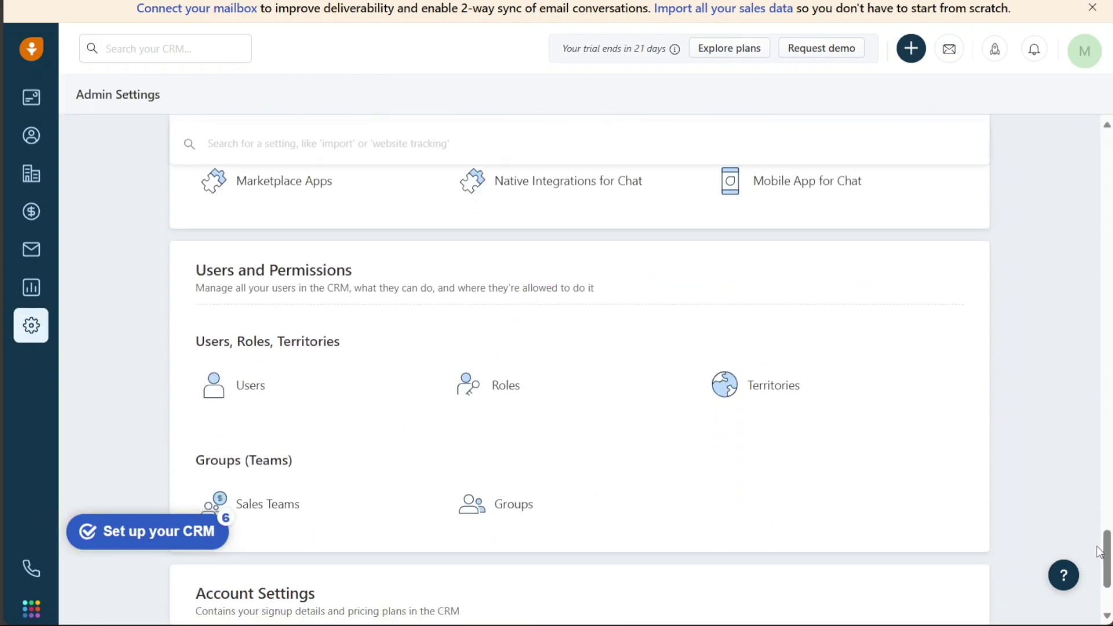
click(275, 398)
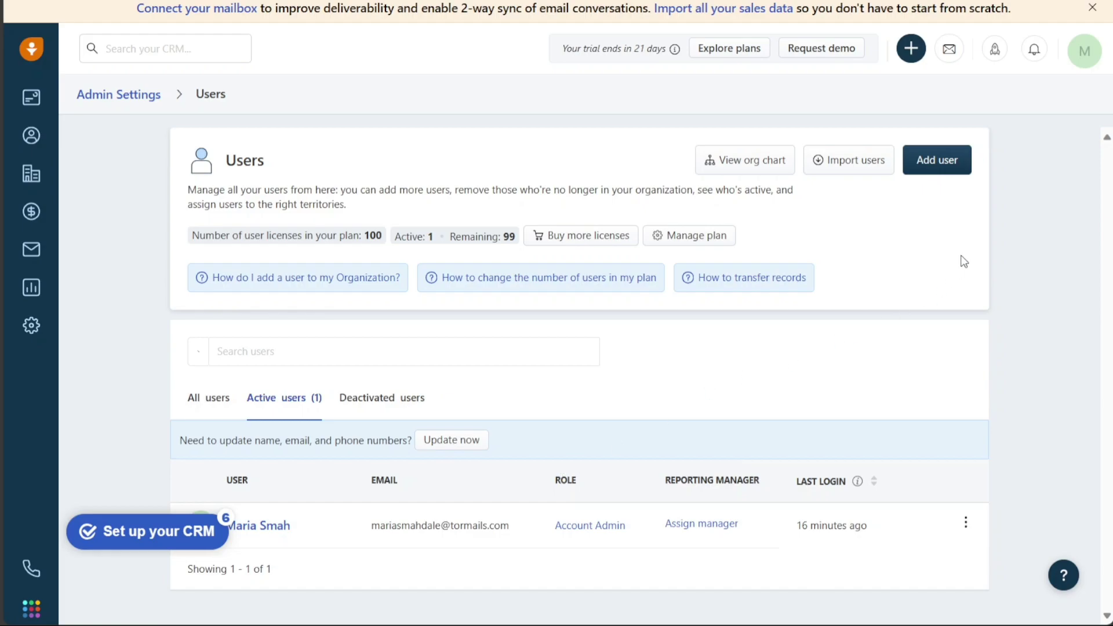
click(949, 167)
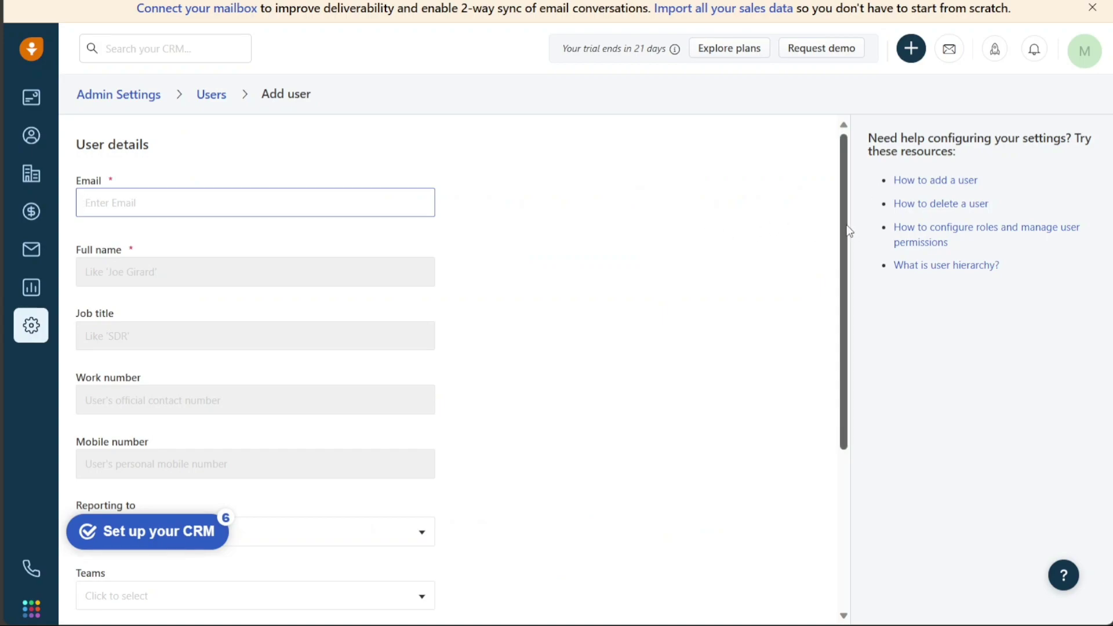
drag(849, 231, 881, 412)
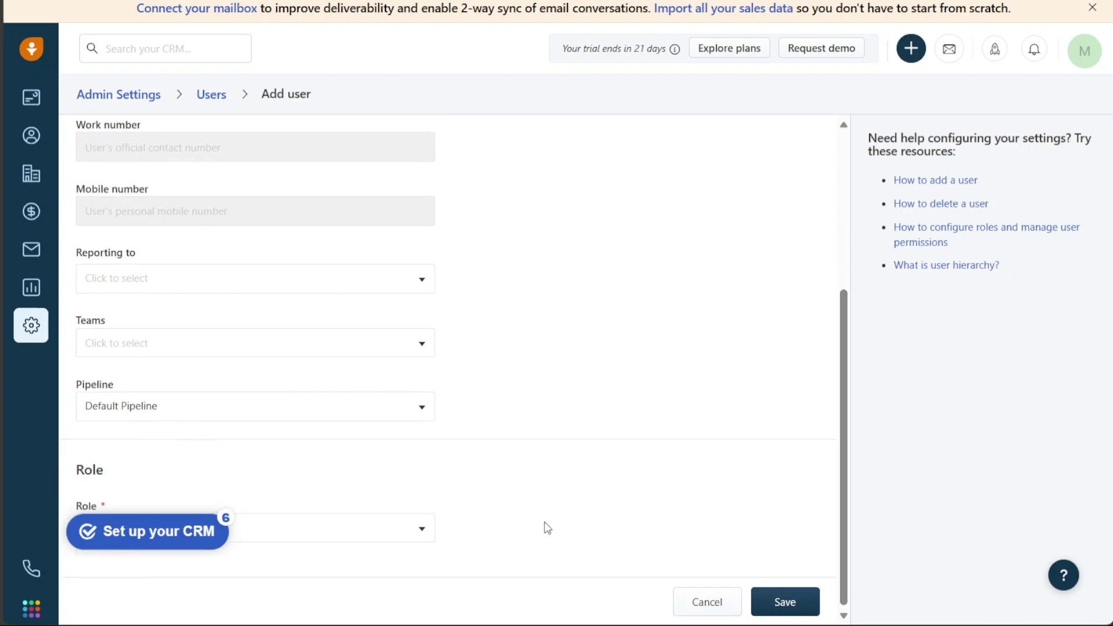
click(399, 529)
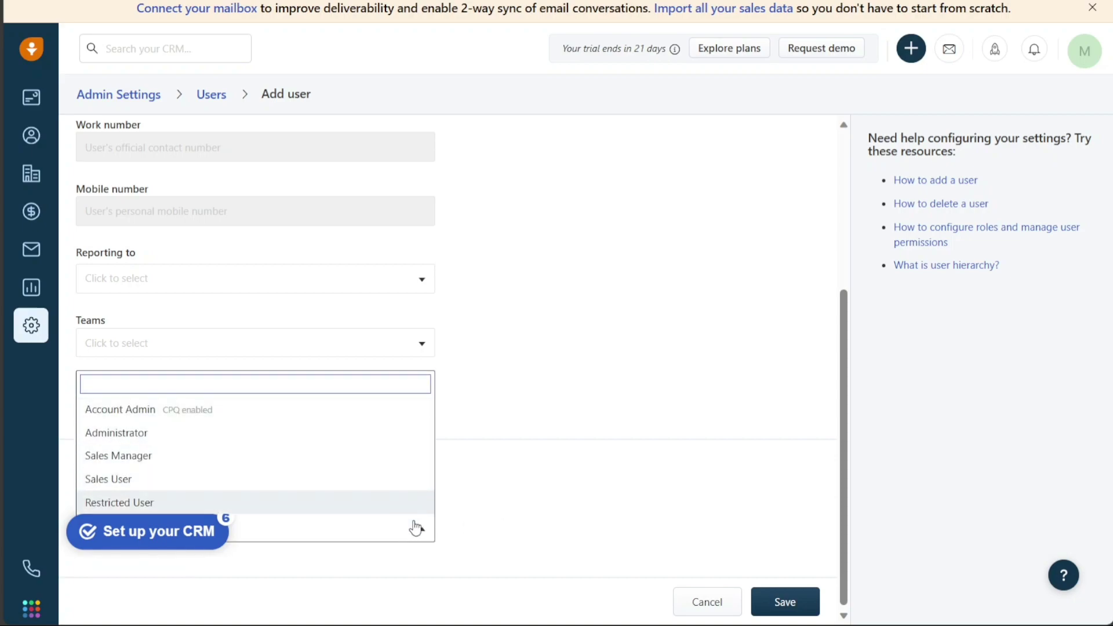
click(539, 519)
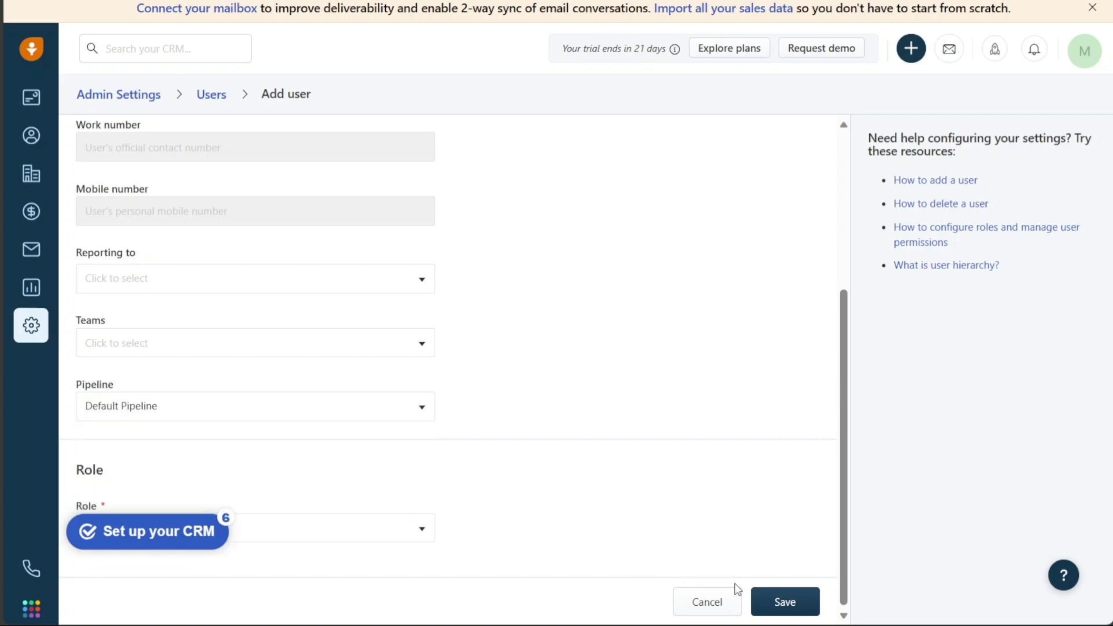
click(706, 603)
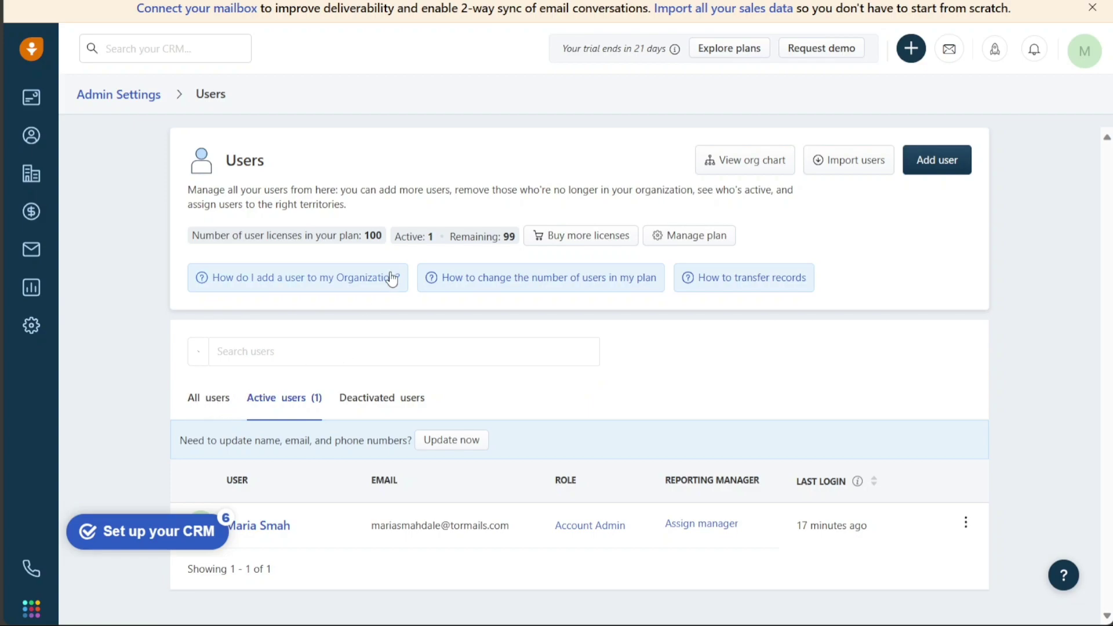
Point out the active/remaining user counts and the 100 user licences, then return to the Sales Dashboard
drag(395, 236, 519, 242)
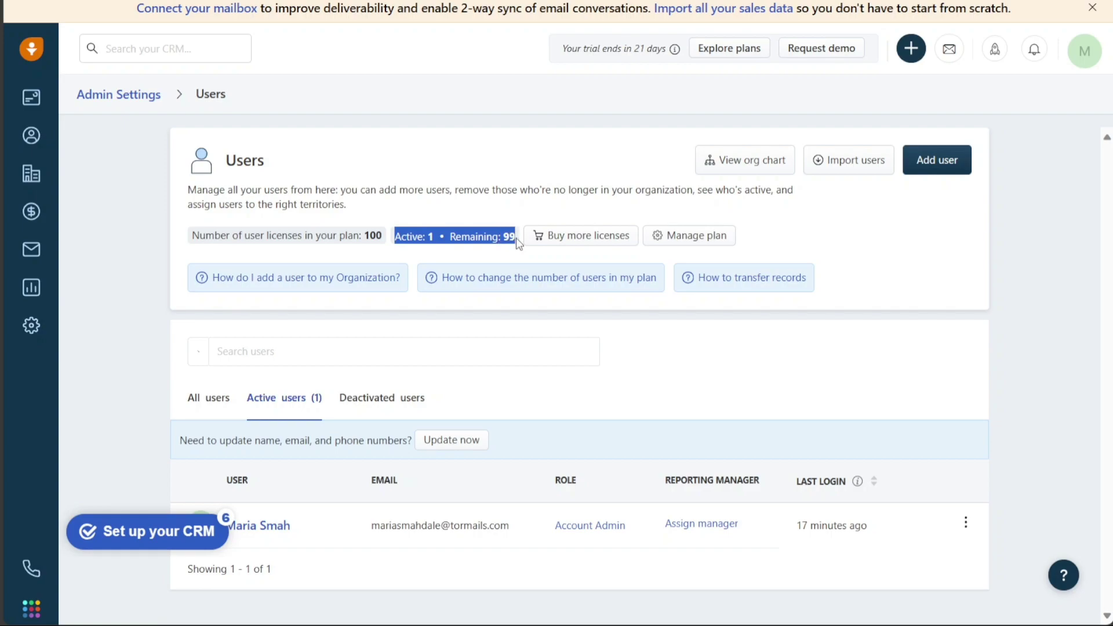
drag(193, 234, 383, 248)
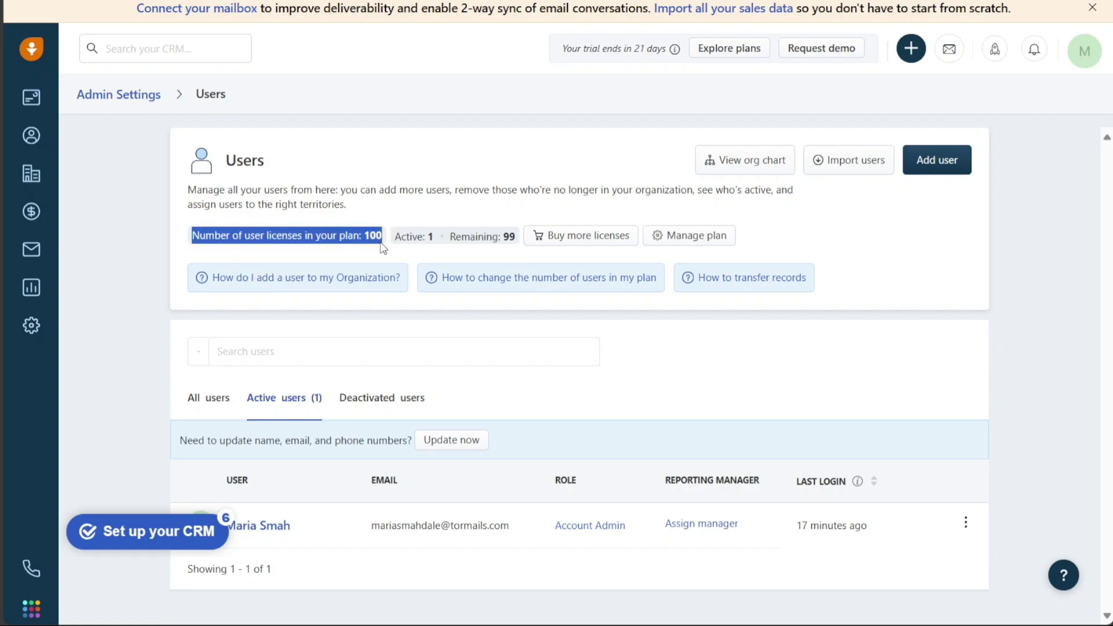
click(118, 264)
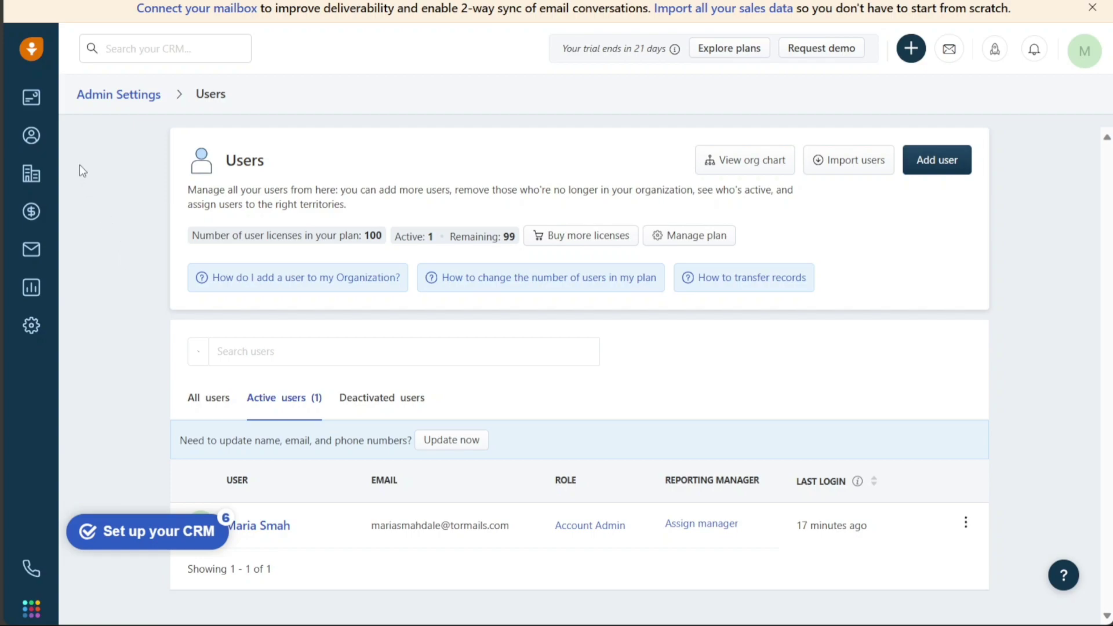
click(31, 100)
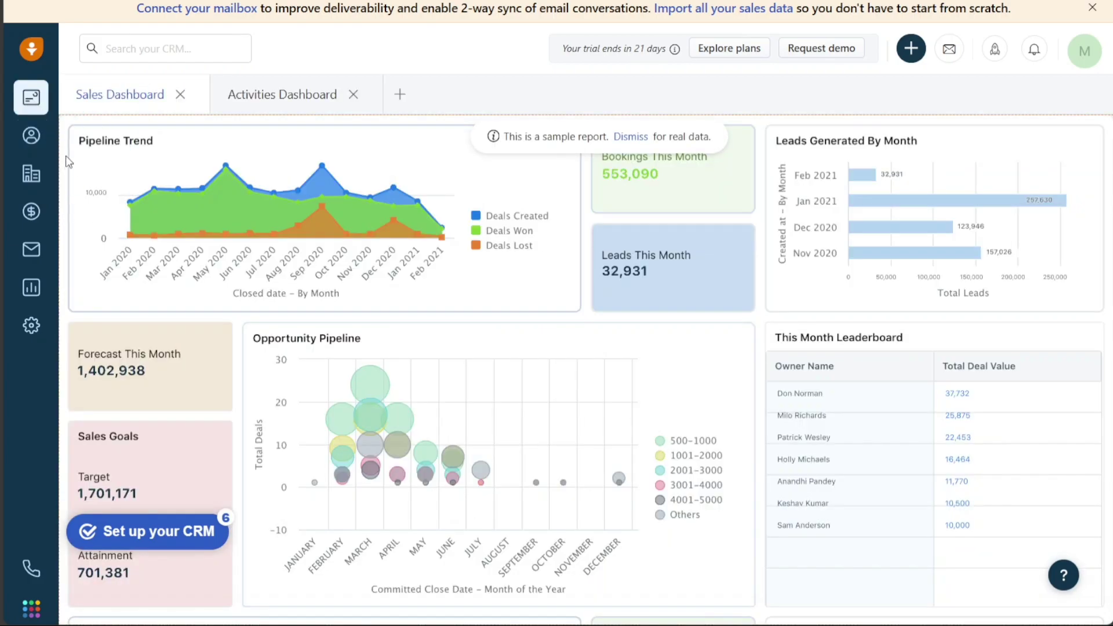
In Contacts, select the first, second and fourth sample contacts
click(31, 136)
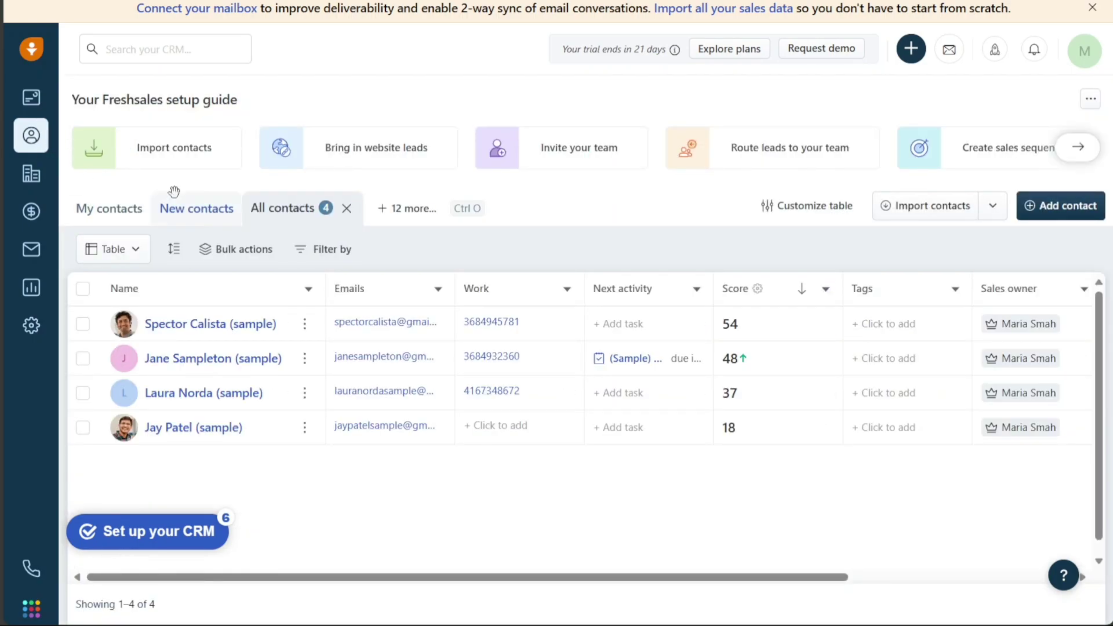
click(81, 358)
click(83, 324)
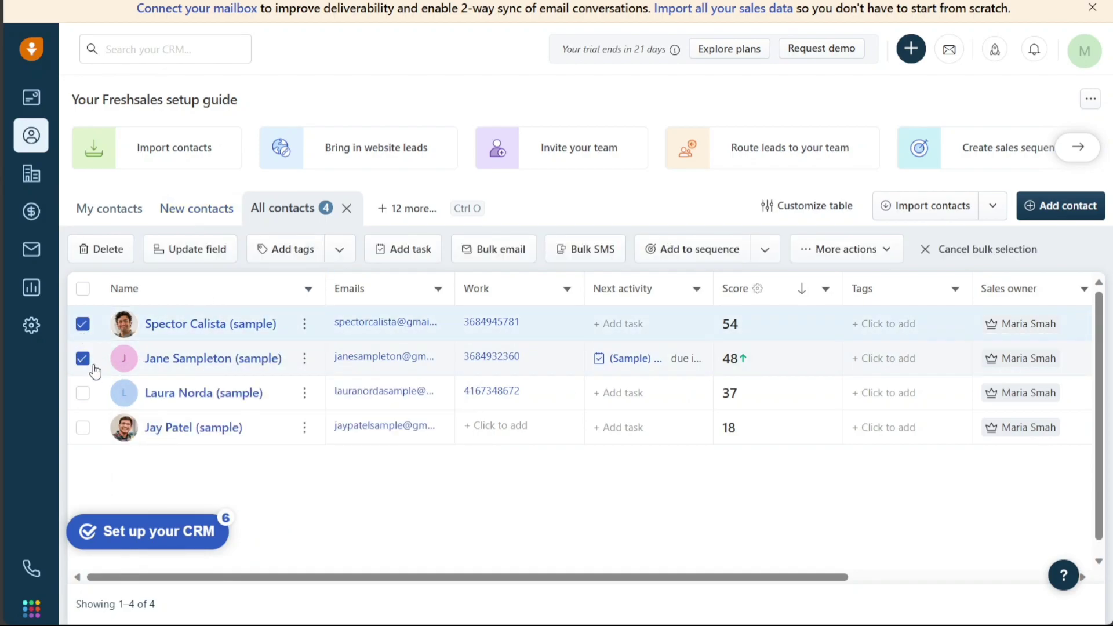
click(83, 428)
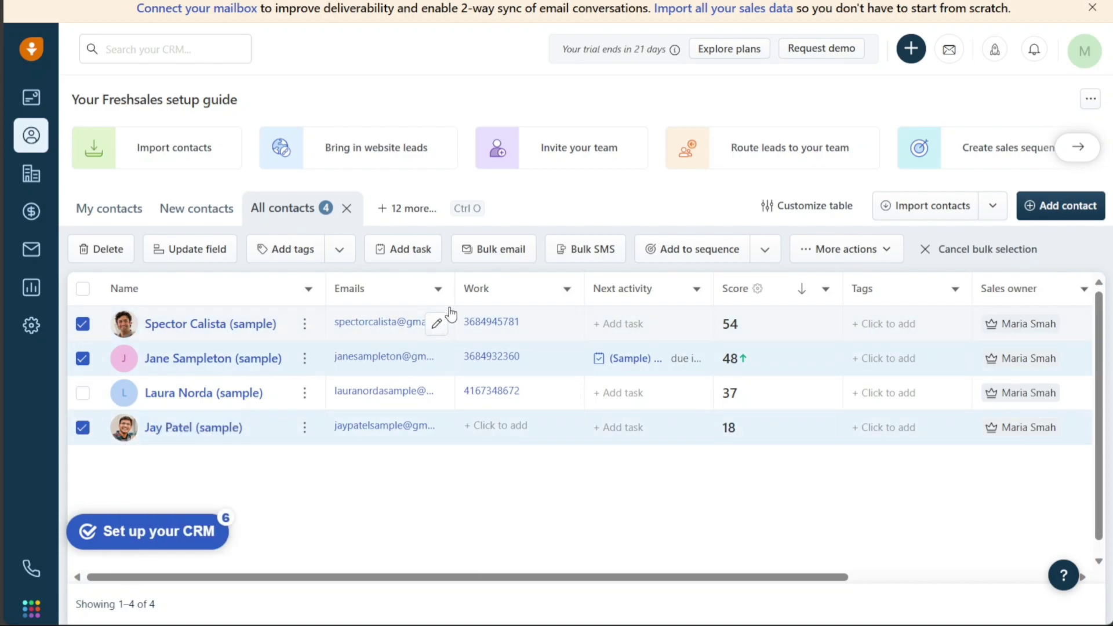
Start a bulk email to the selected contacts with Send now, declining to send it without a subject
click(488, 262)
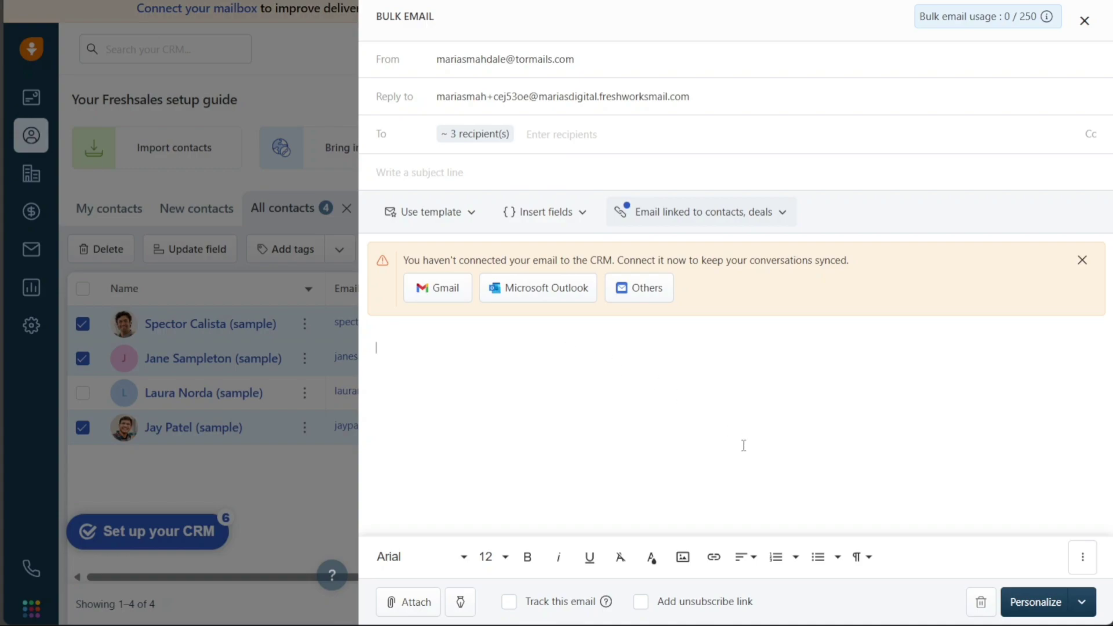
click(1081, 607)
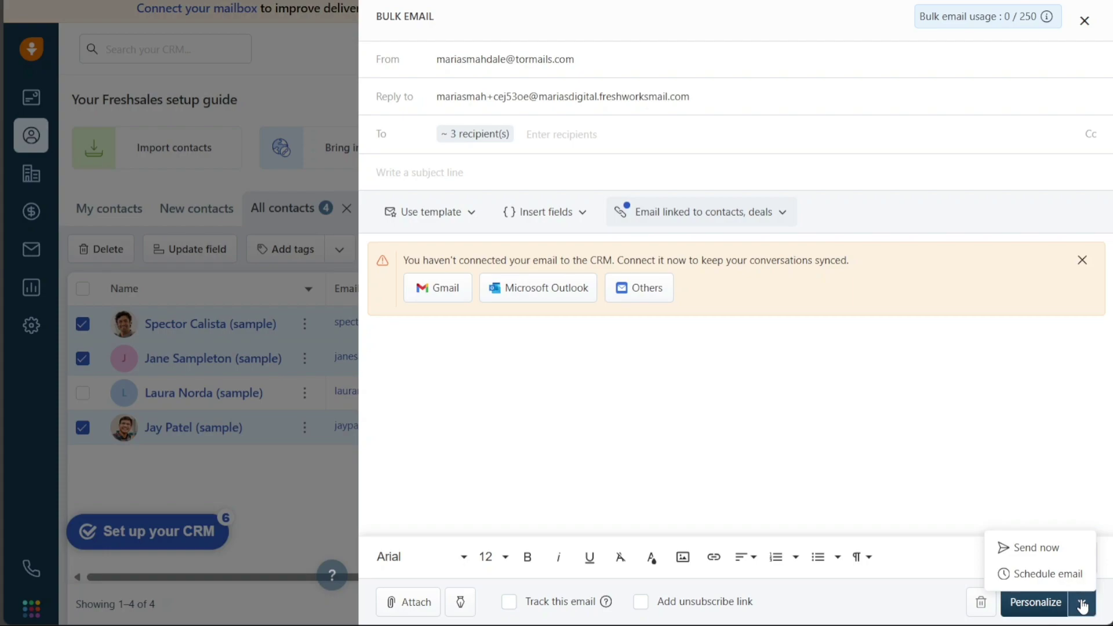
click(1036, 548)
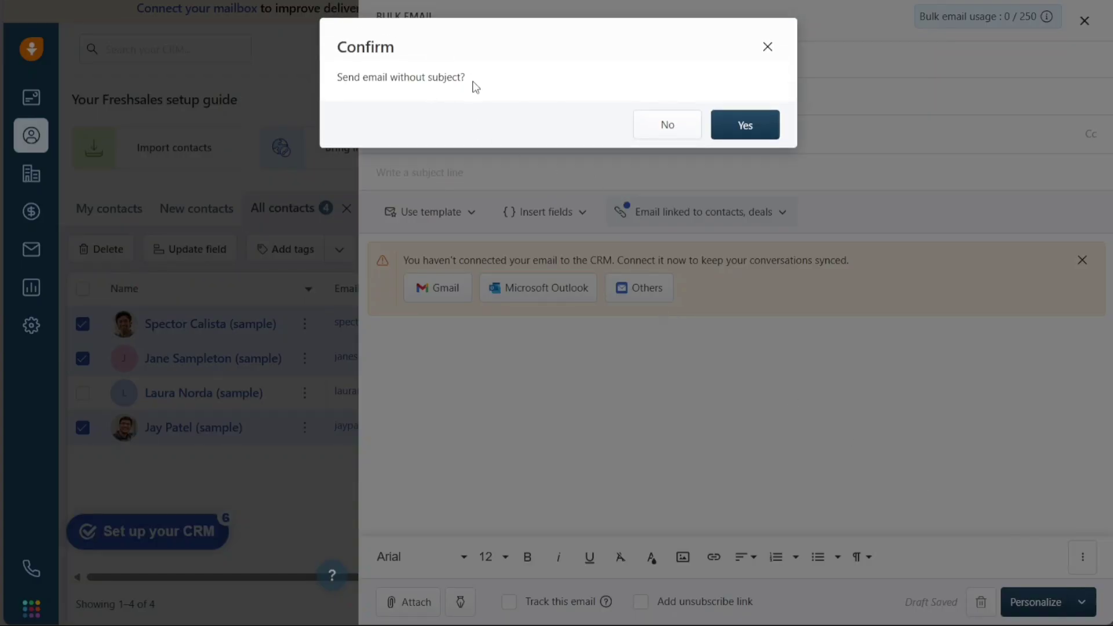
click(688, 134)
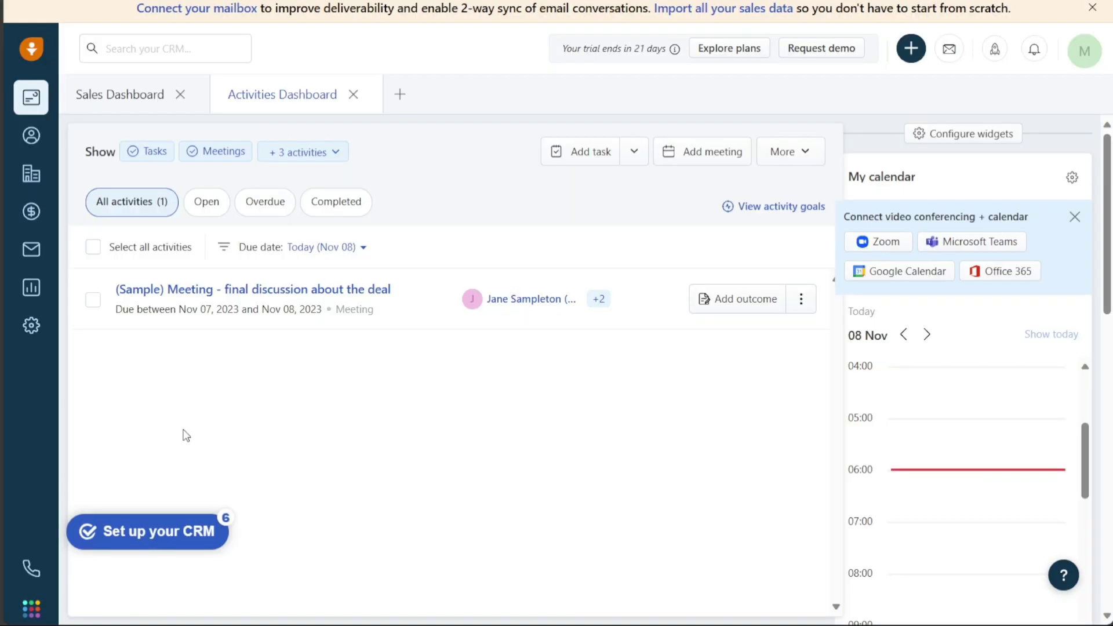
Dismiss the 'Set up your CRM' guide forever and confirm with Yes
click(169, 529)
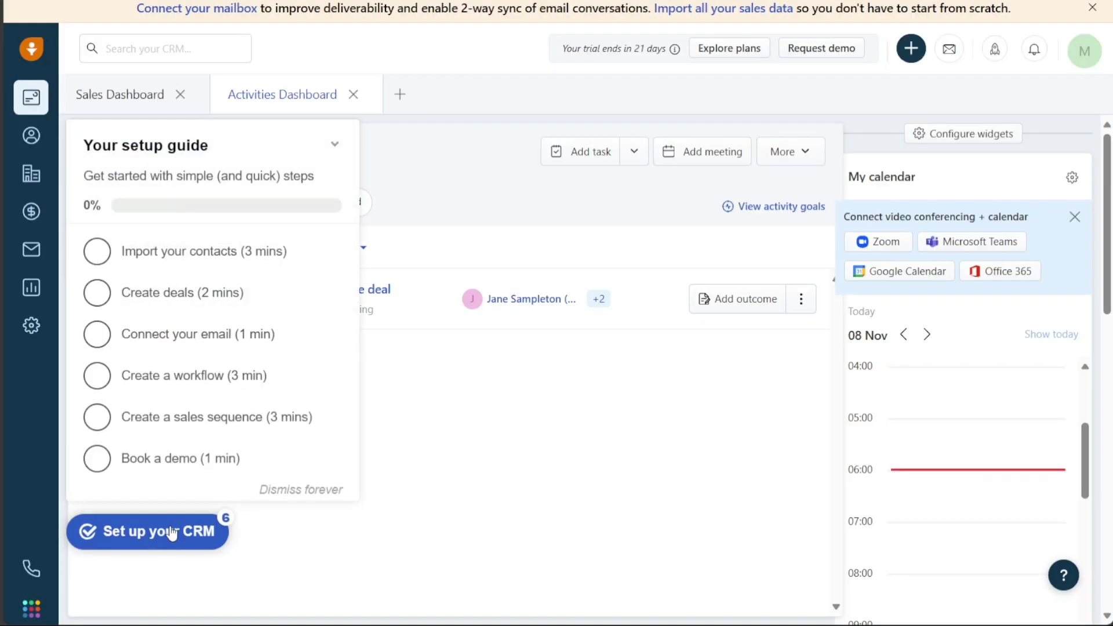
click(298, 494)
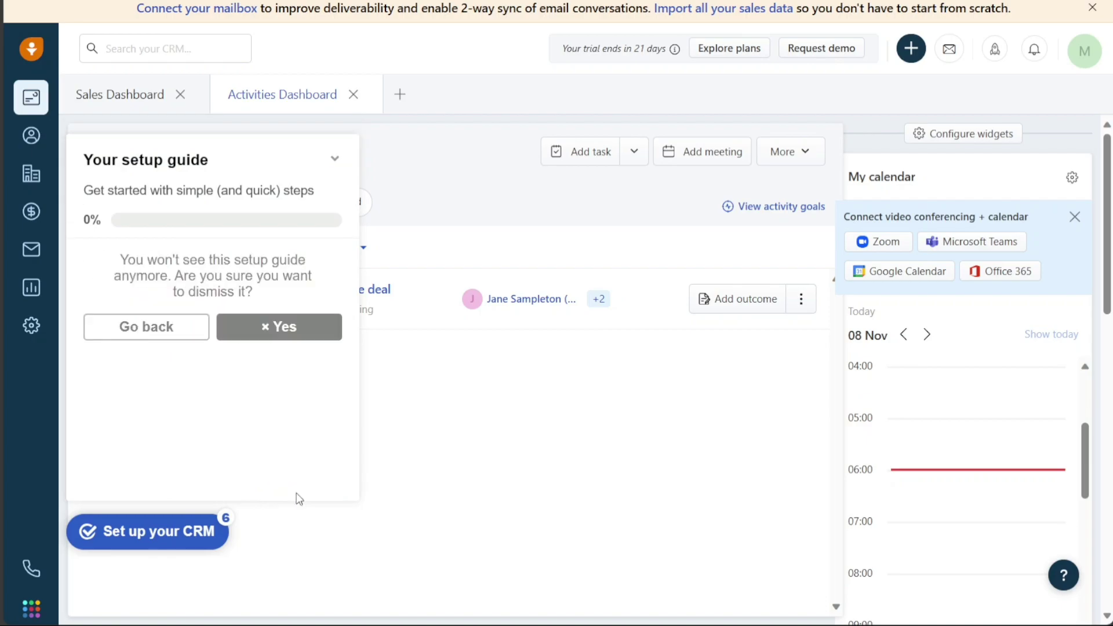
click(280, 331)
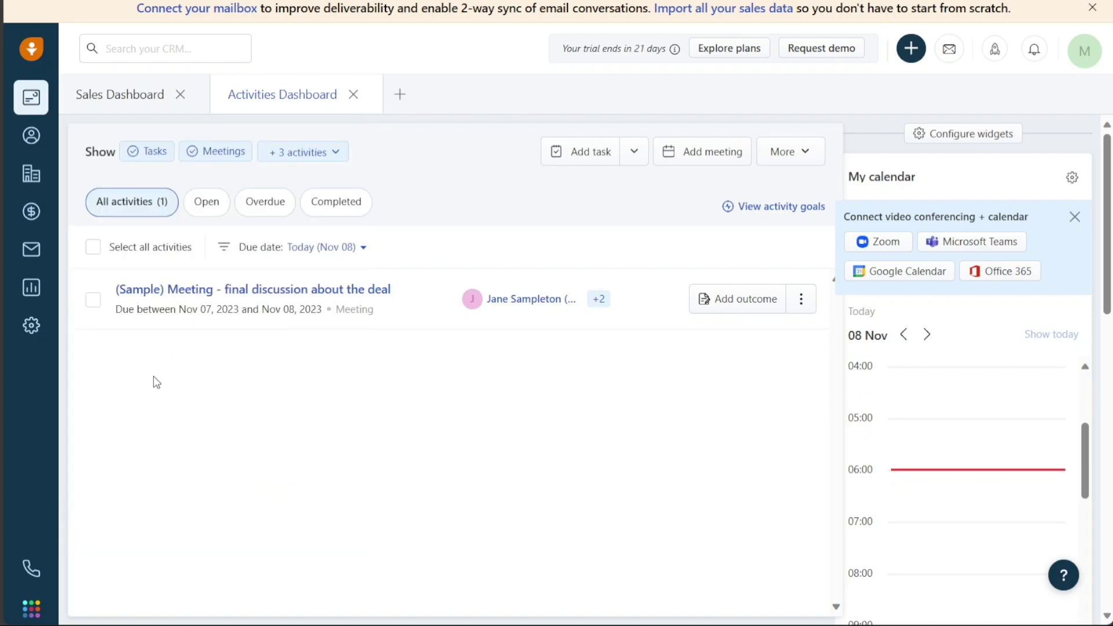